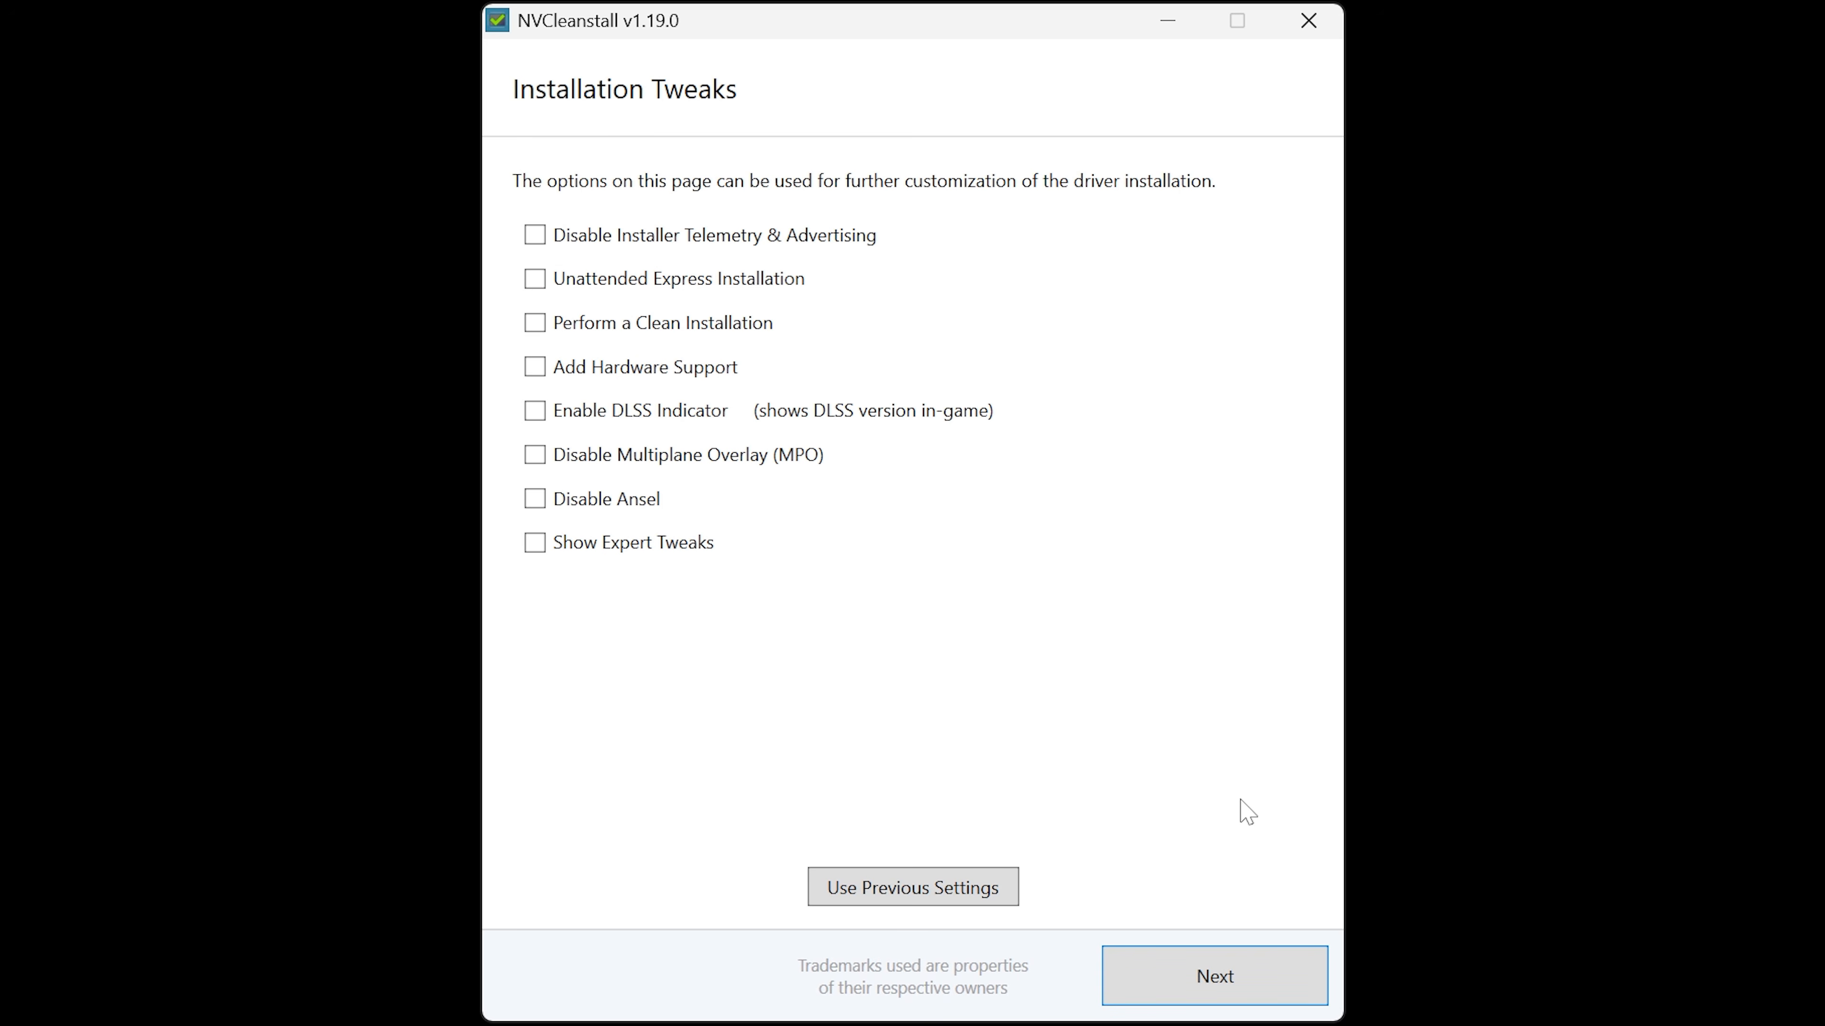
left_click(689, 543)
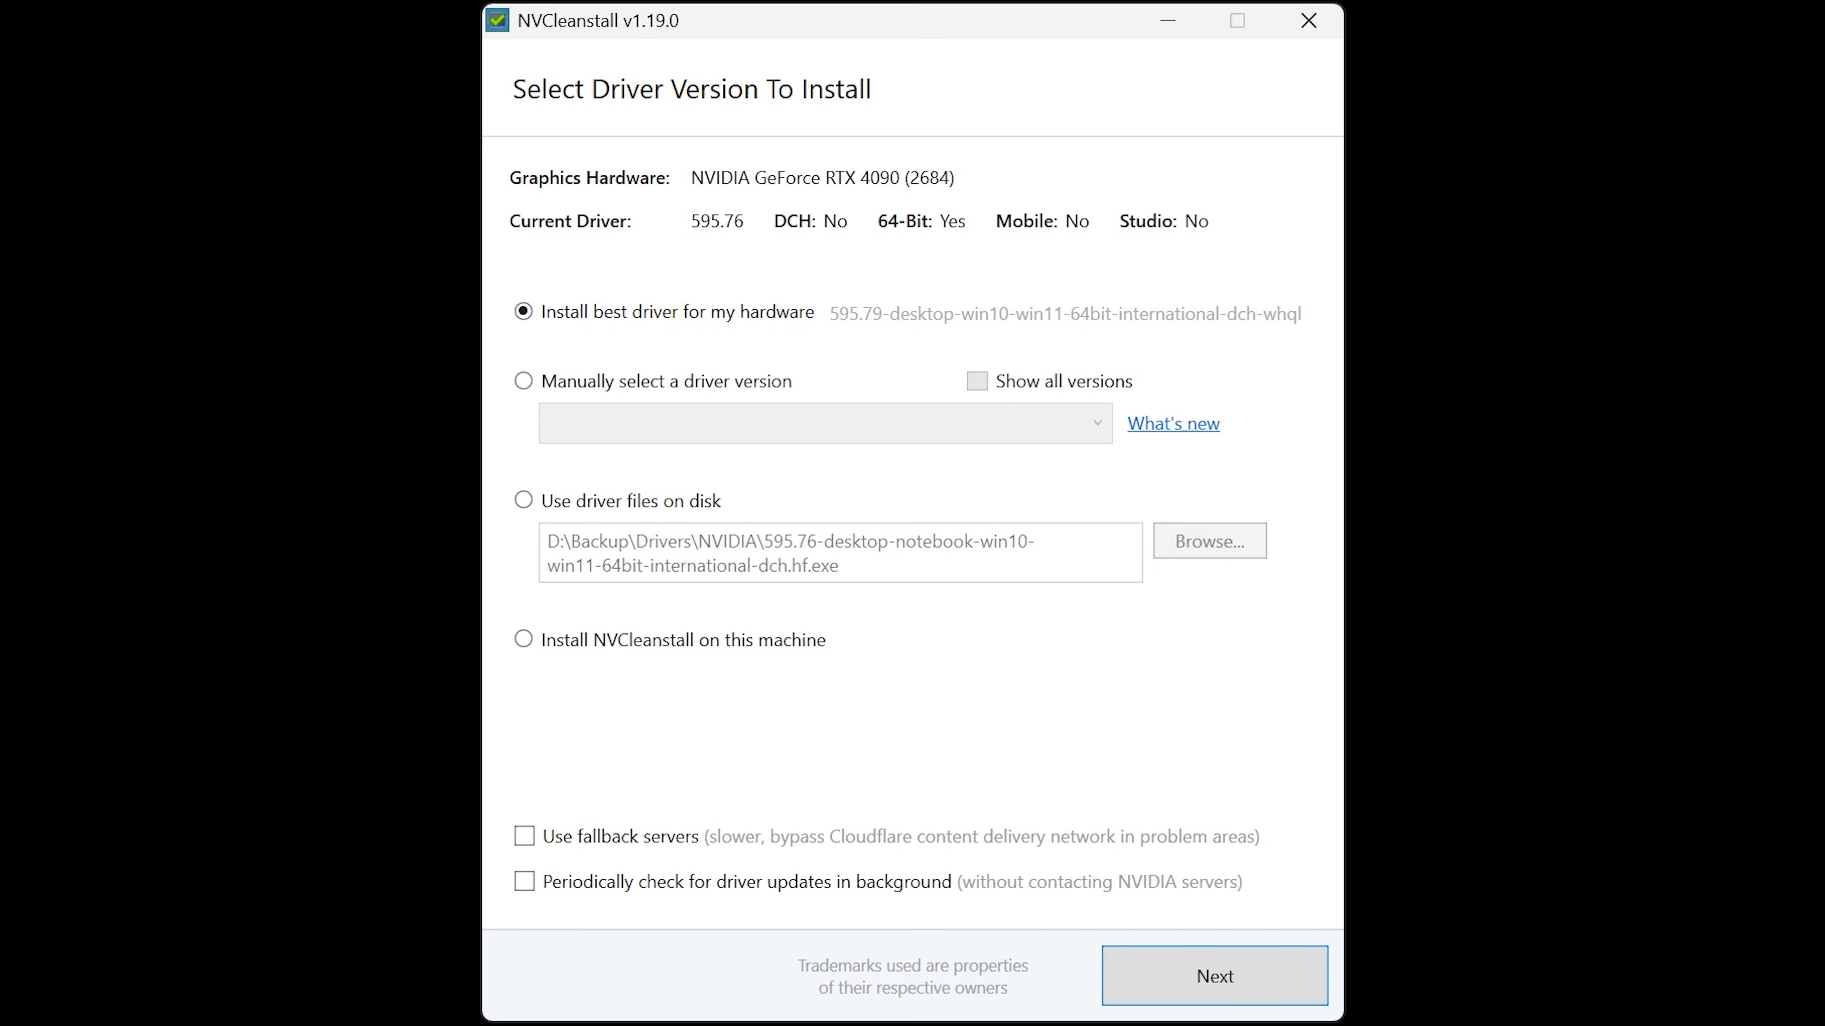
Proceed with the best driver for the hardware and choose the recommended set of components
left_click(1178, 970)
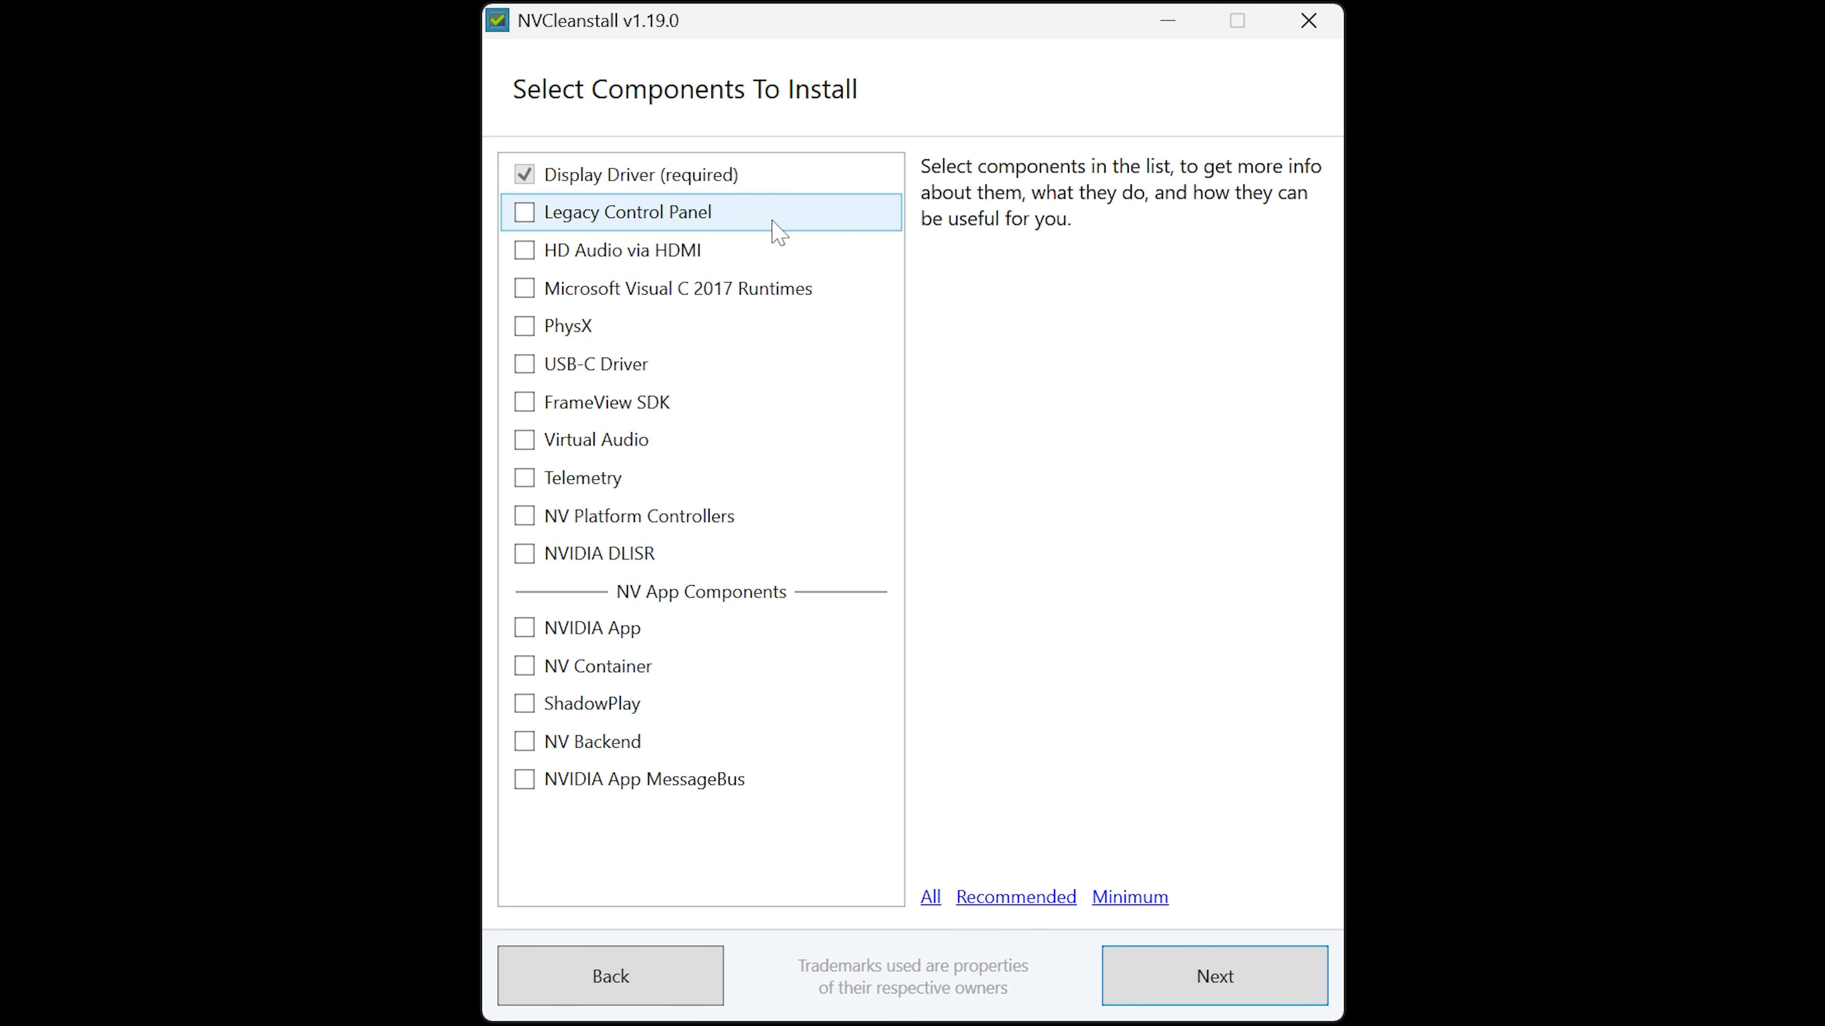
left_click(1119, 903)
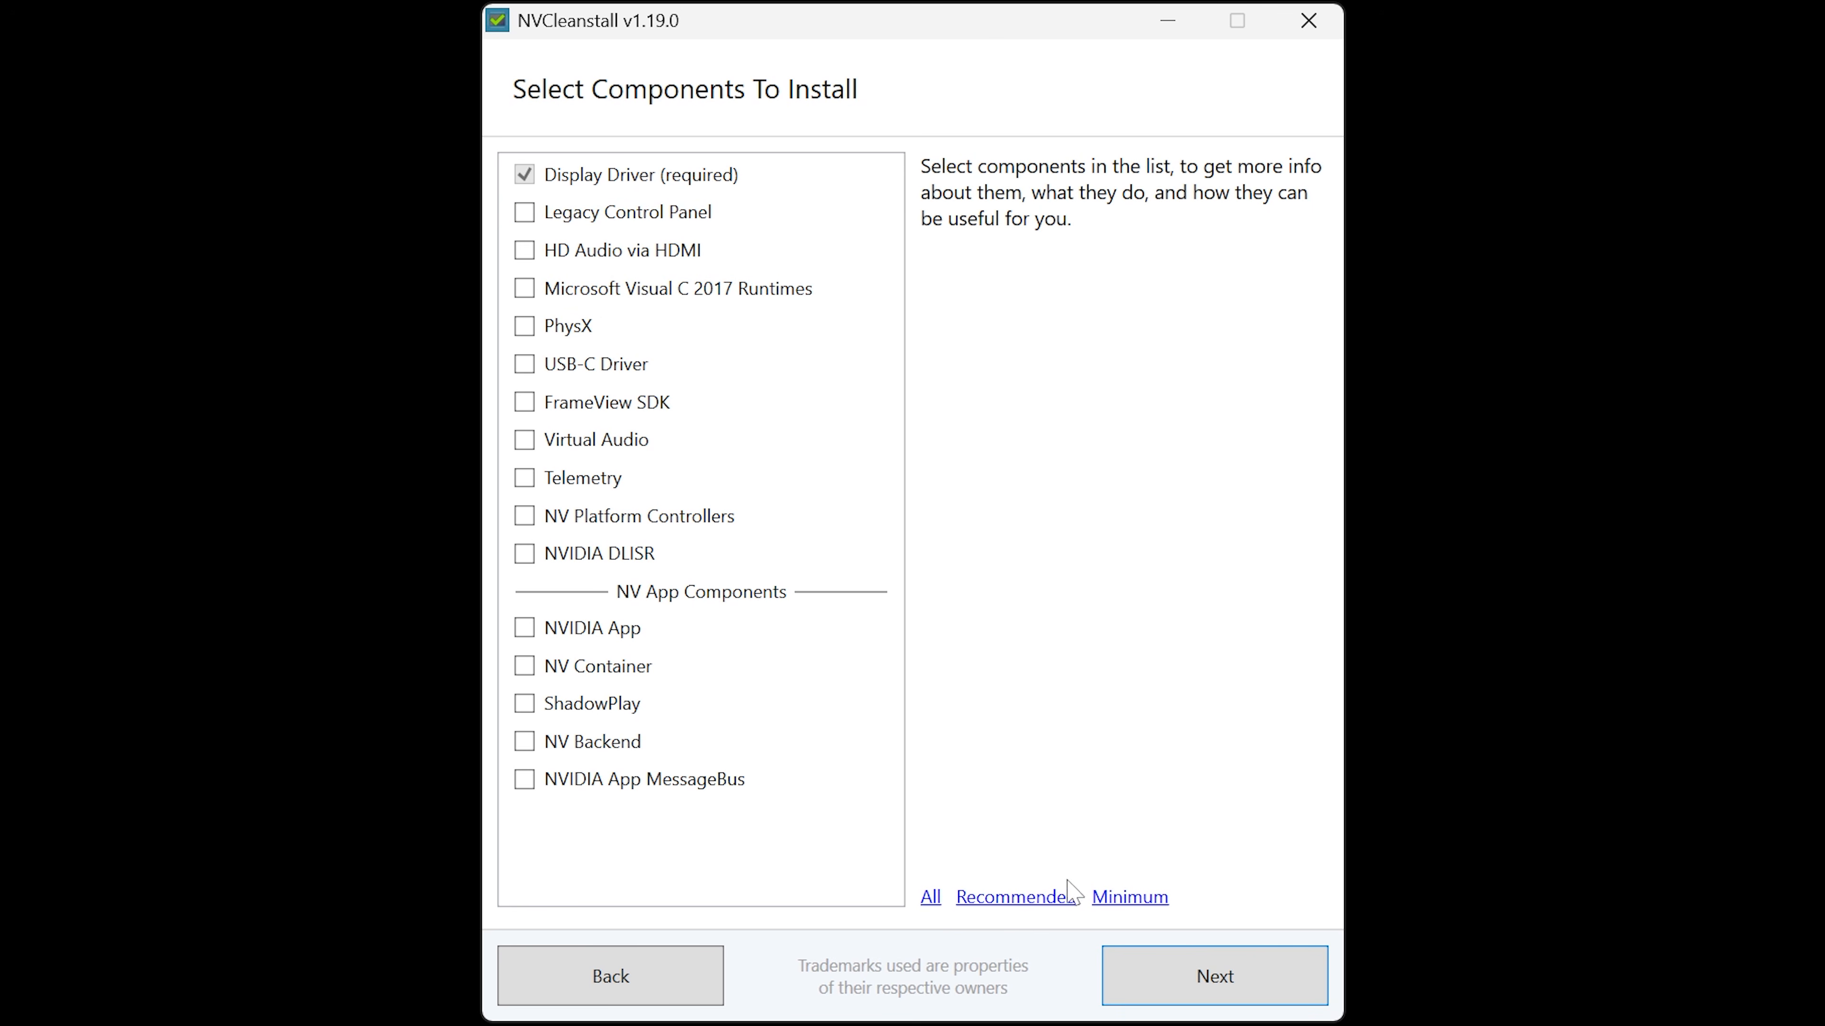
left_click(1001, 899)
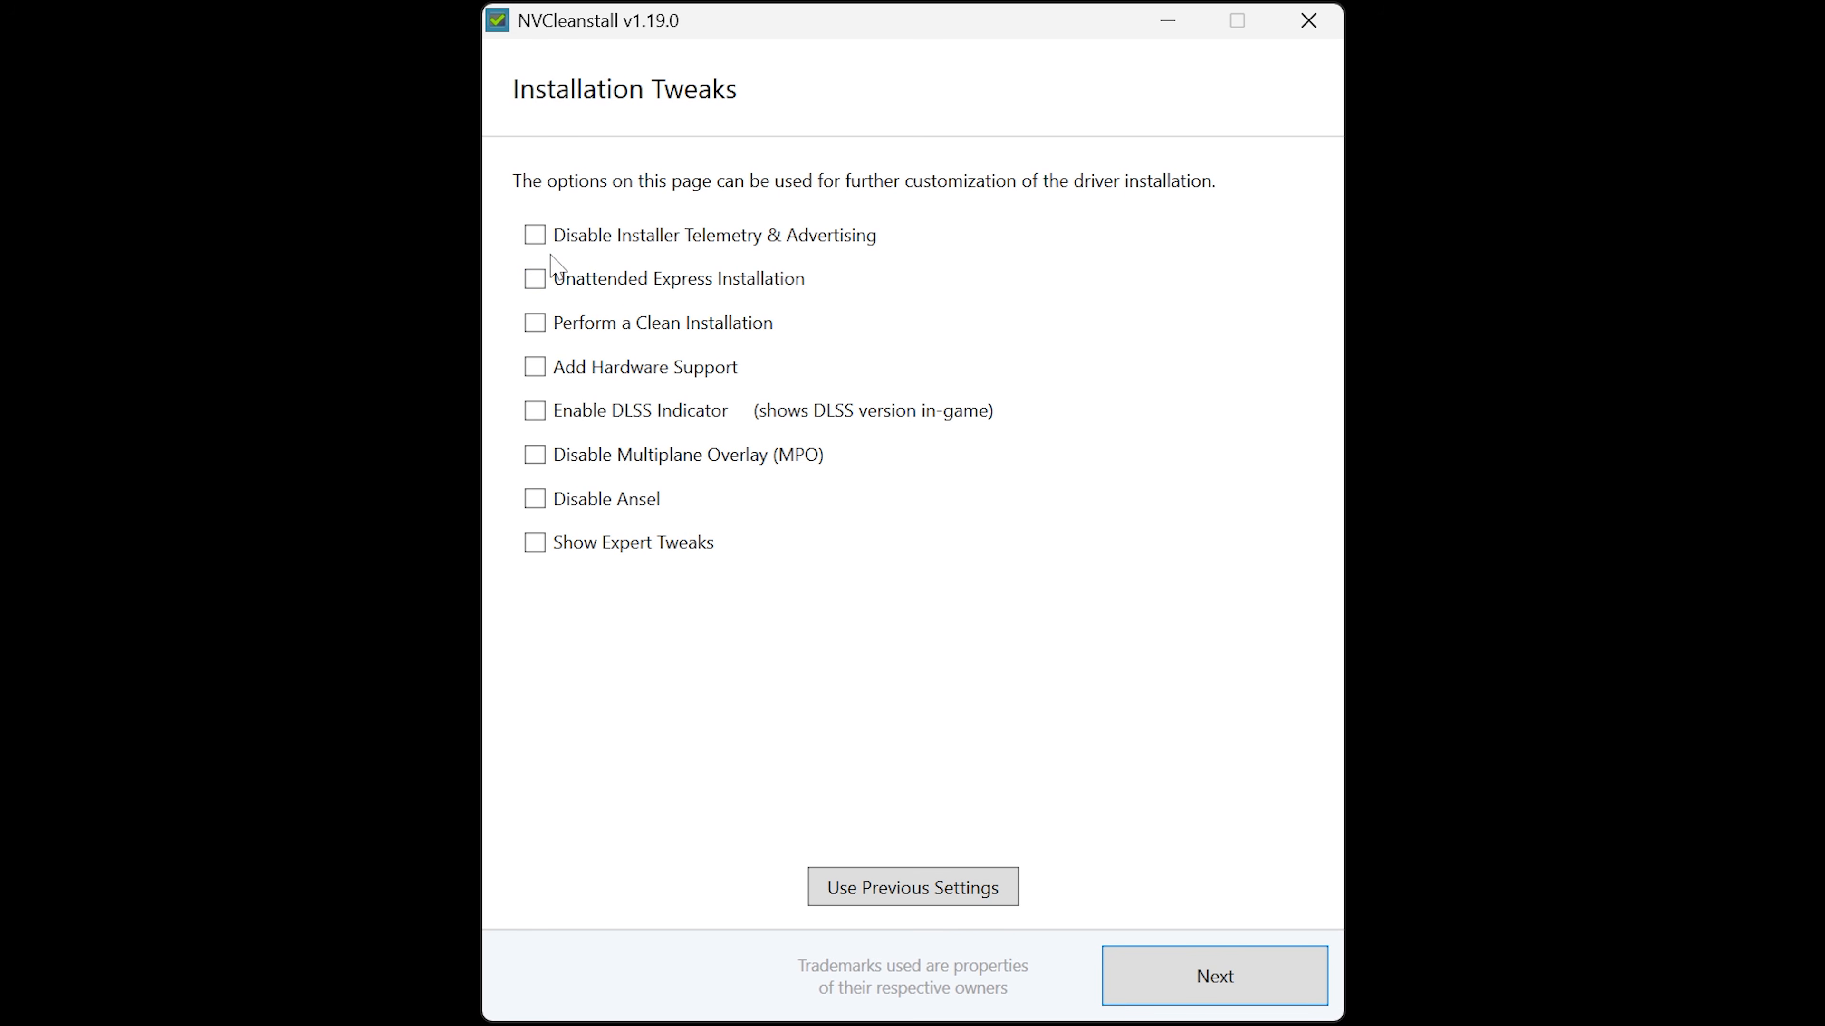
Try the Disable Installer Telemetry & Advertising and Unattended Express Installation tweaks, and clear both again
left_click(590, 248)
left_click(651, 237)
left_click(735, 278)
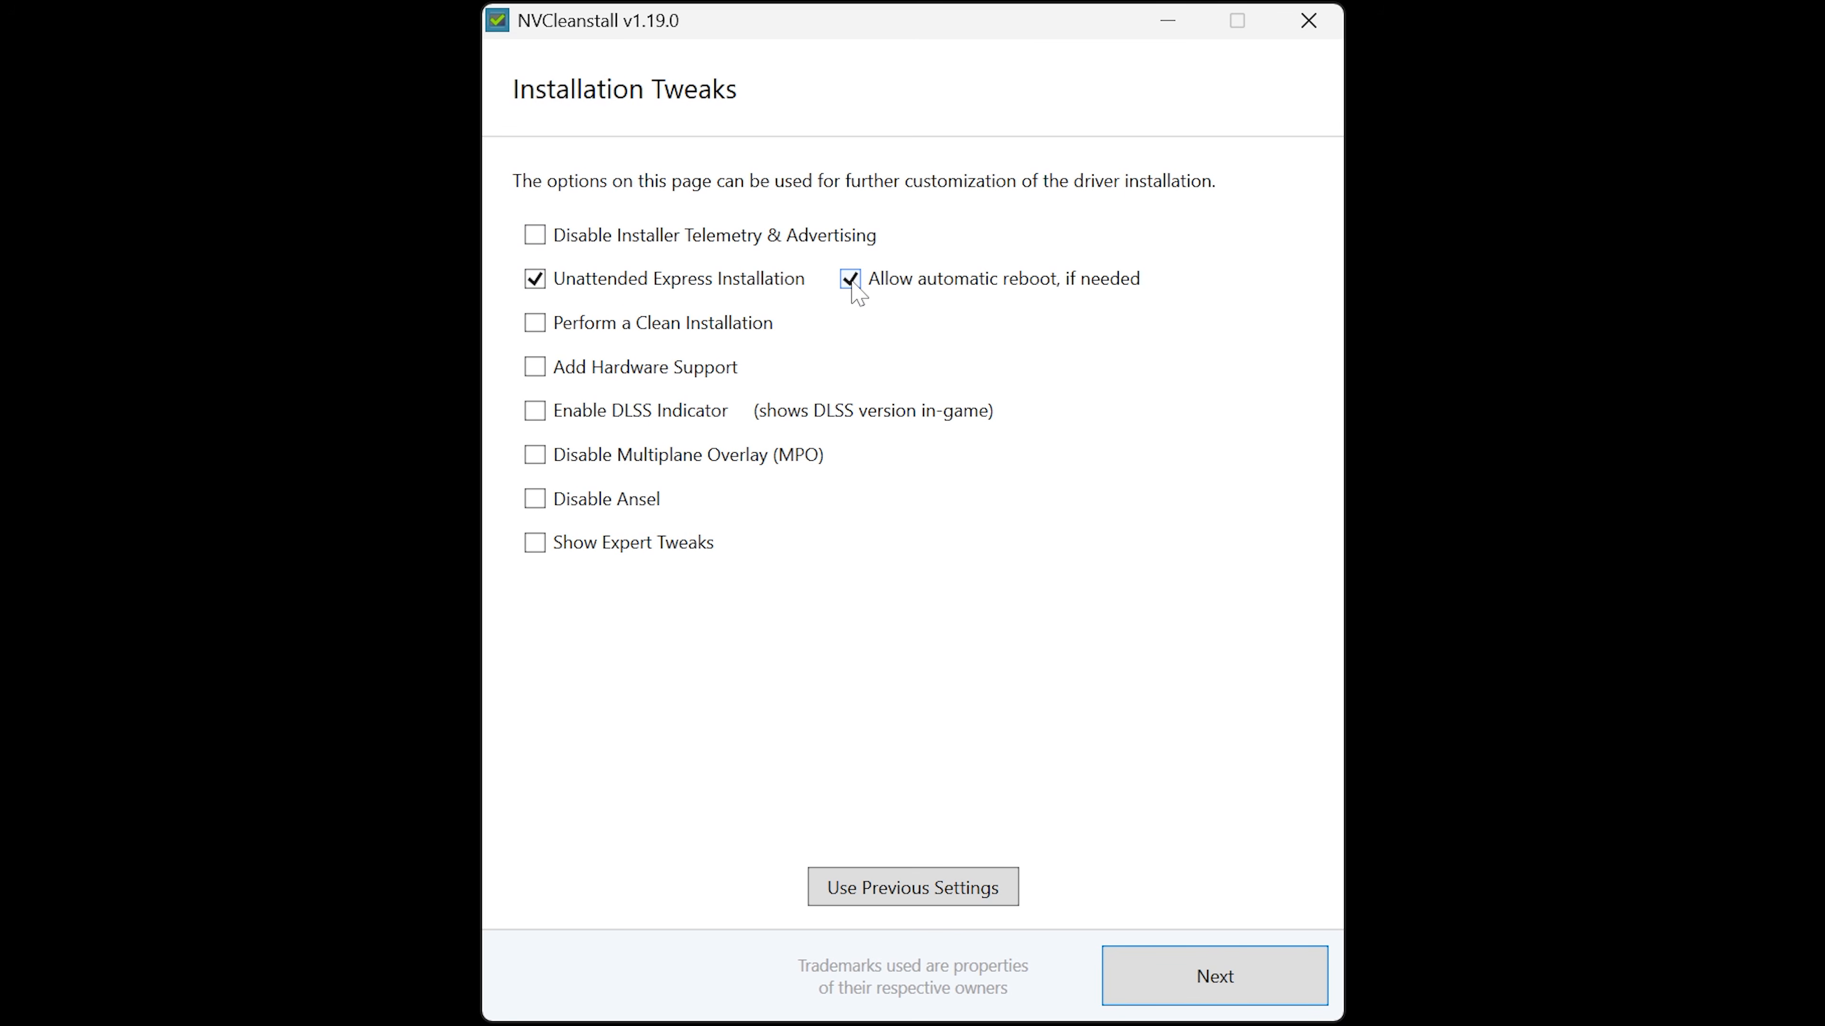
left_click(703, 283)
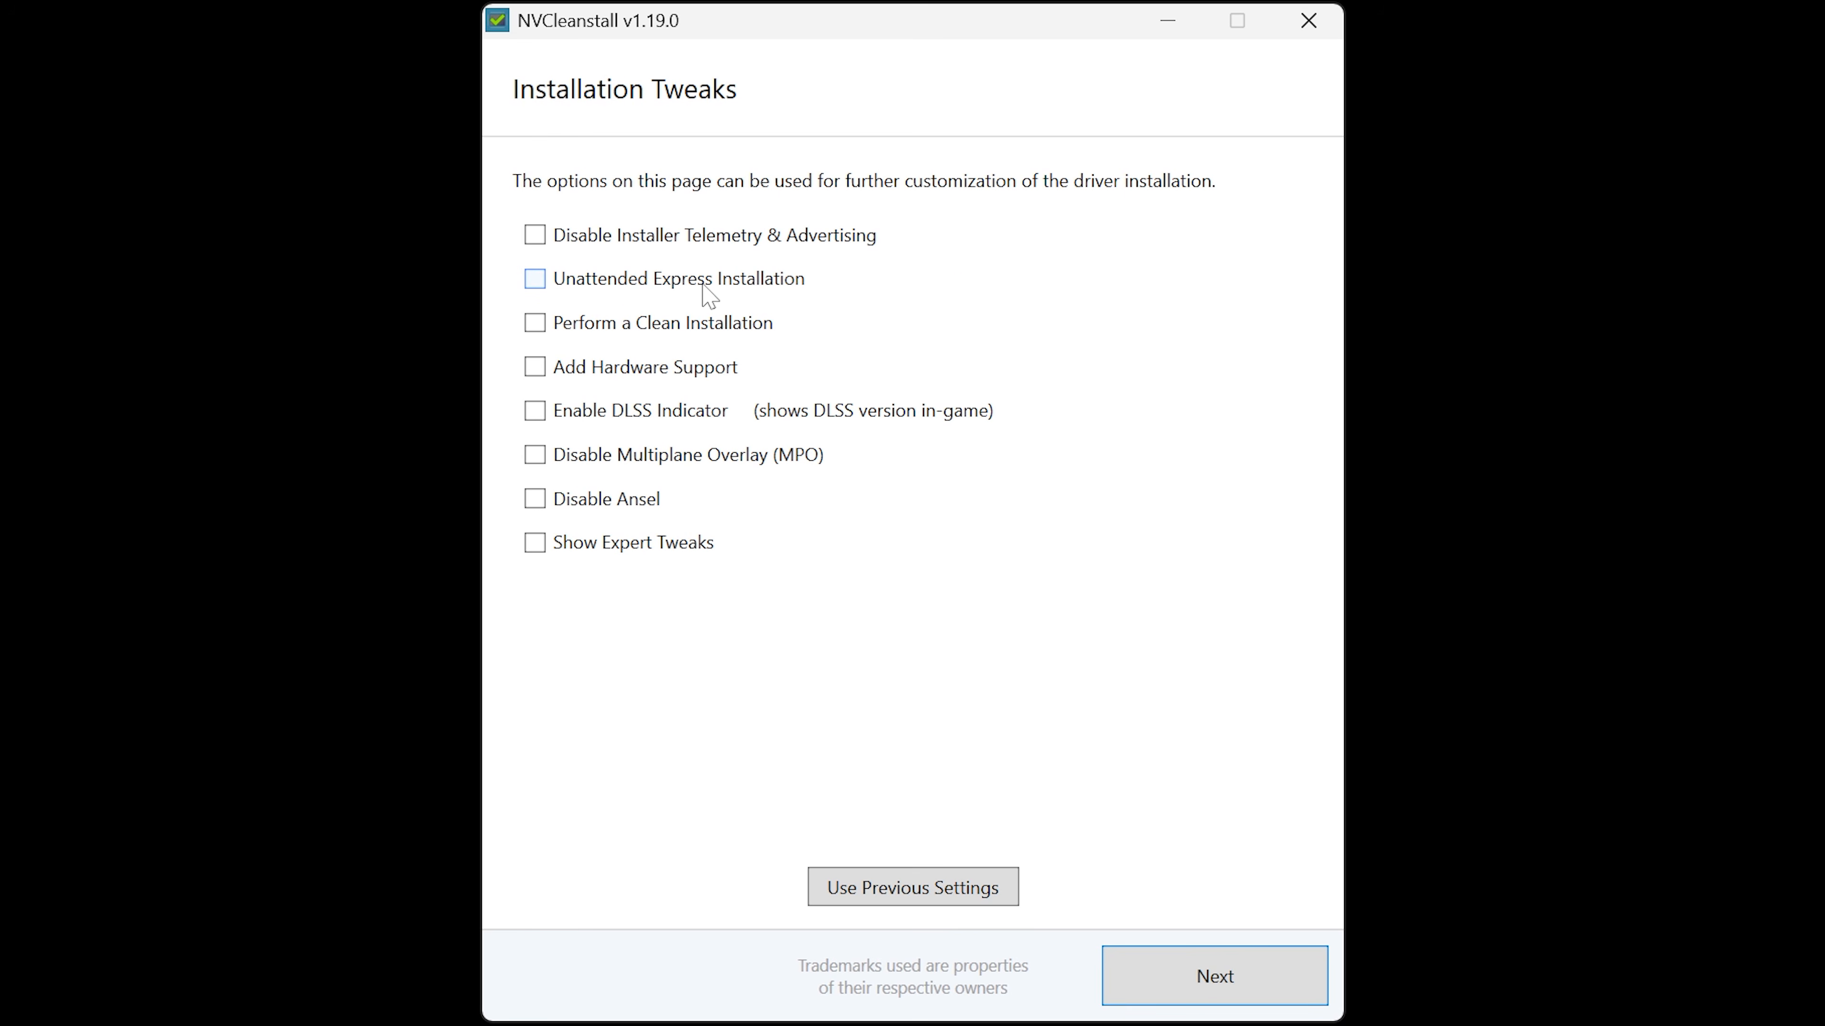
Toggle the clean installation, hardware support, DLSS indicator, Multiplane Overlay and Ansel tweaks on and back off
left_click(641, 328)
left_click(642, 328)
left_click(722, 370)
left_click(714, 425)
left_click(714, 424)
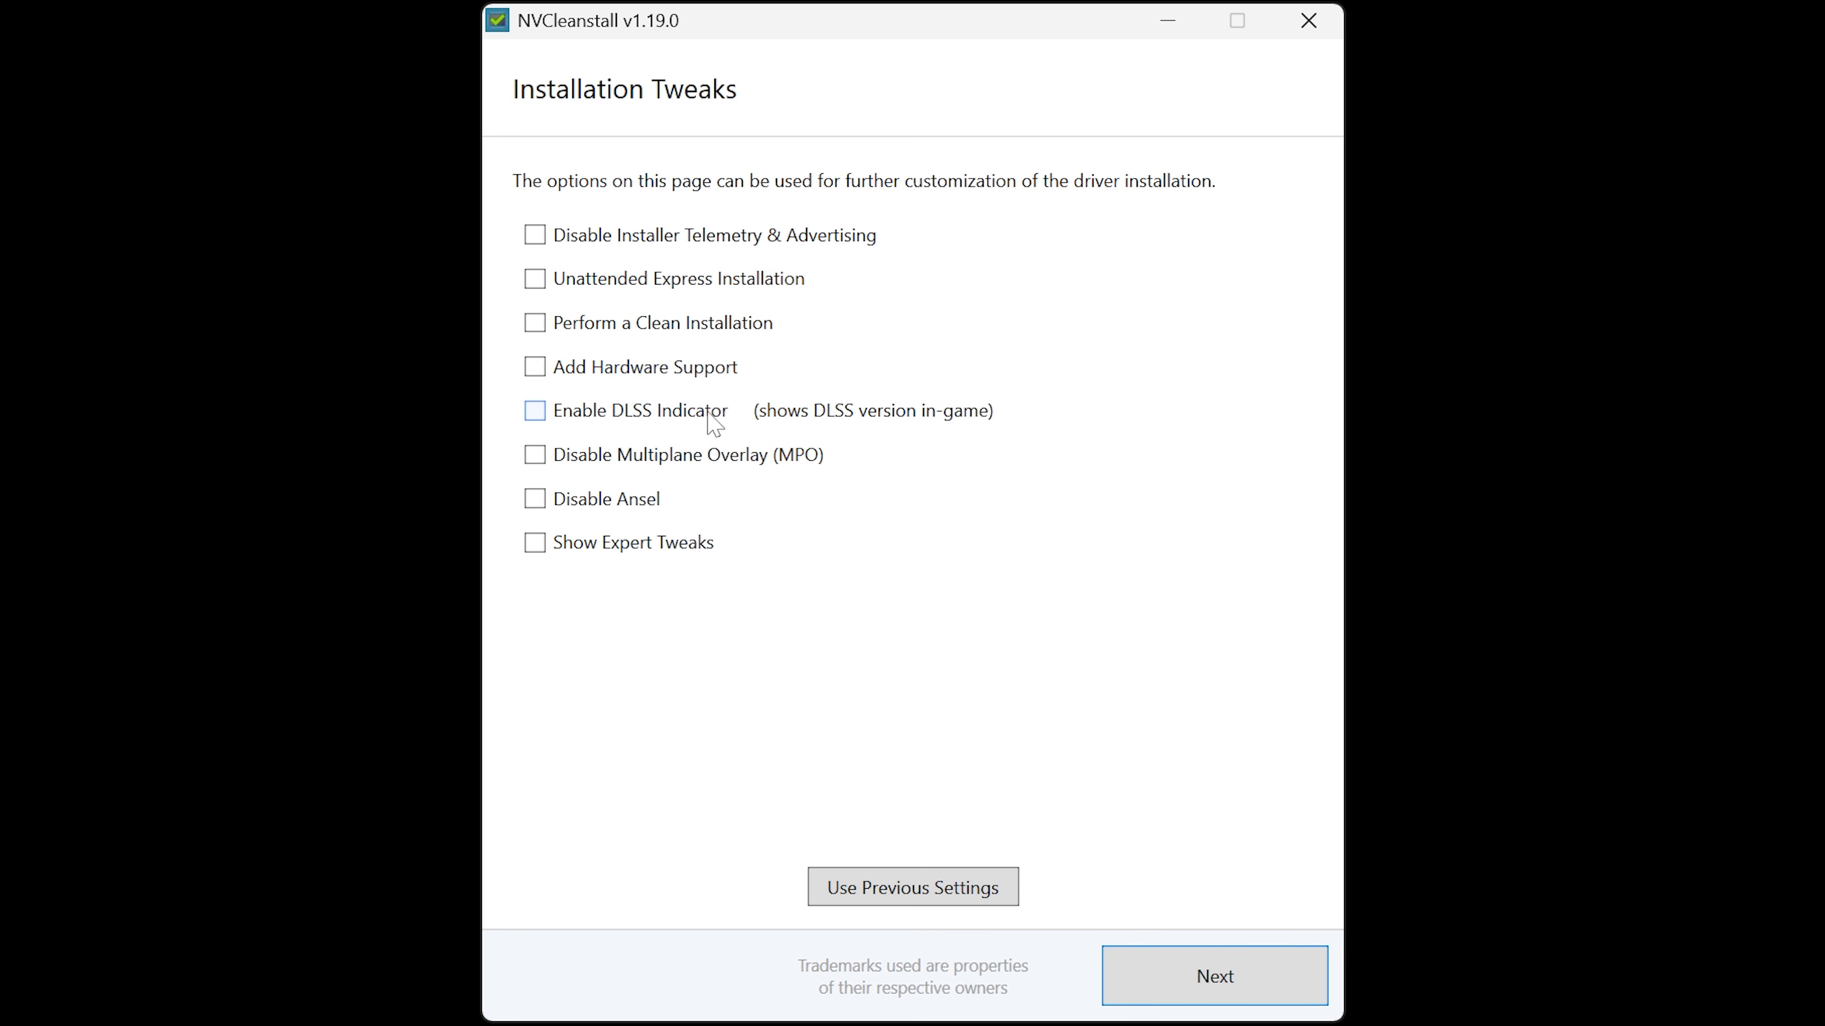
left_click(715, 471)
left_click(713, 469)
left_click(651, 508)
left_click(655, 503)
Show the expert tweaks and try Disable Driver Telemetry with the Easy-Anti-Cheat compatible method, clearing the telemetry tweak again
left_click(655, 543)
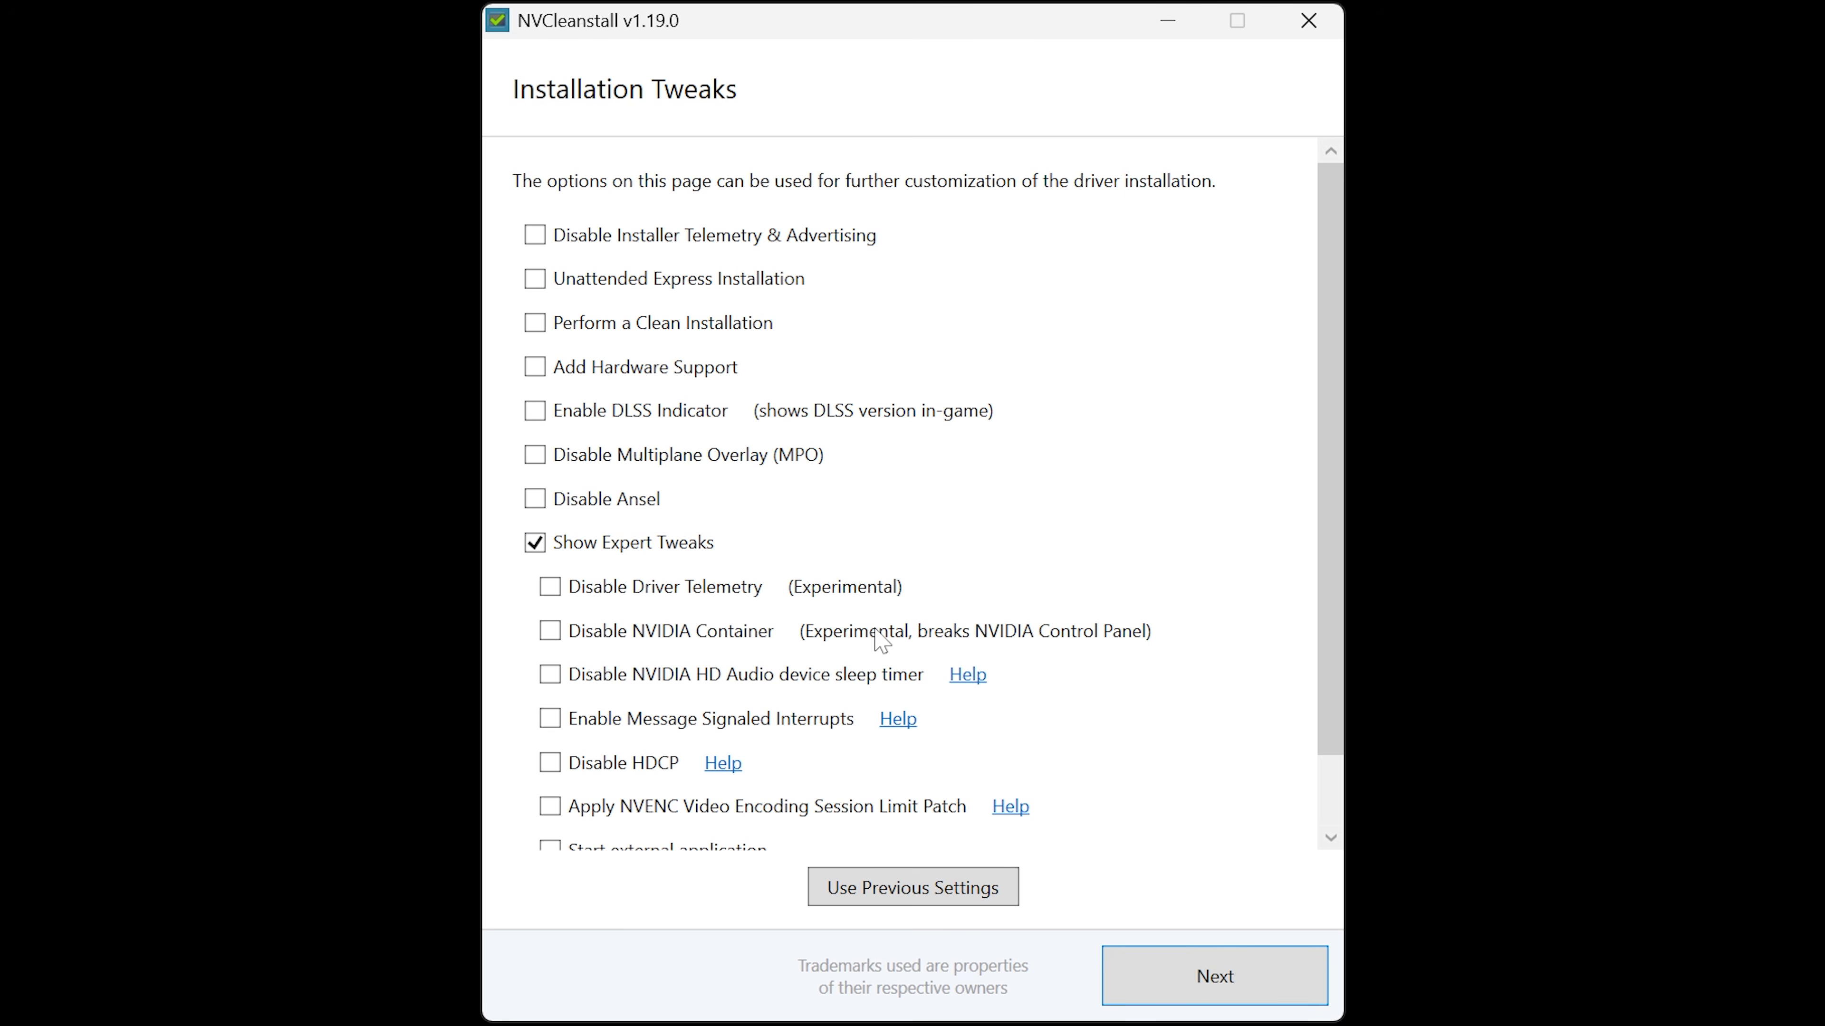
scroll(876, 633, "down", 1)
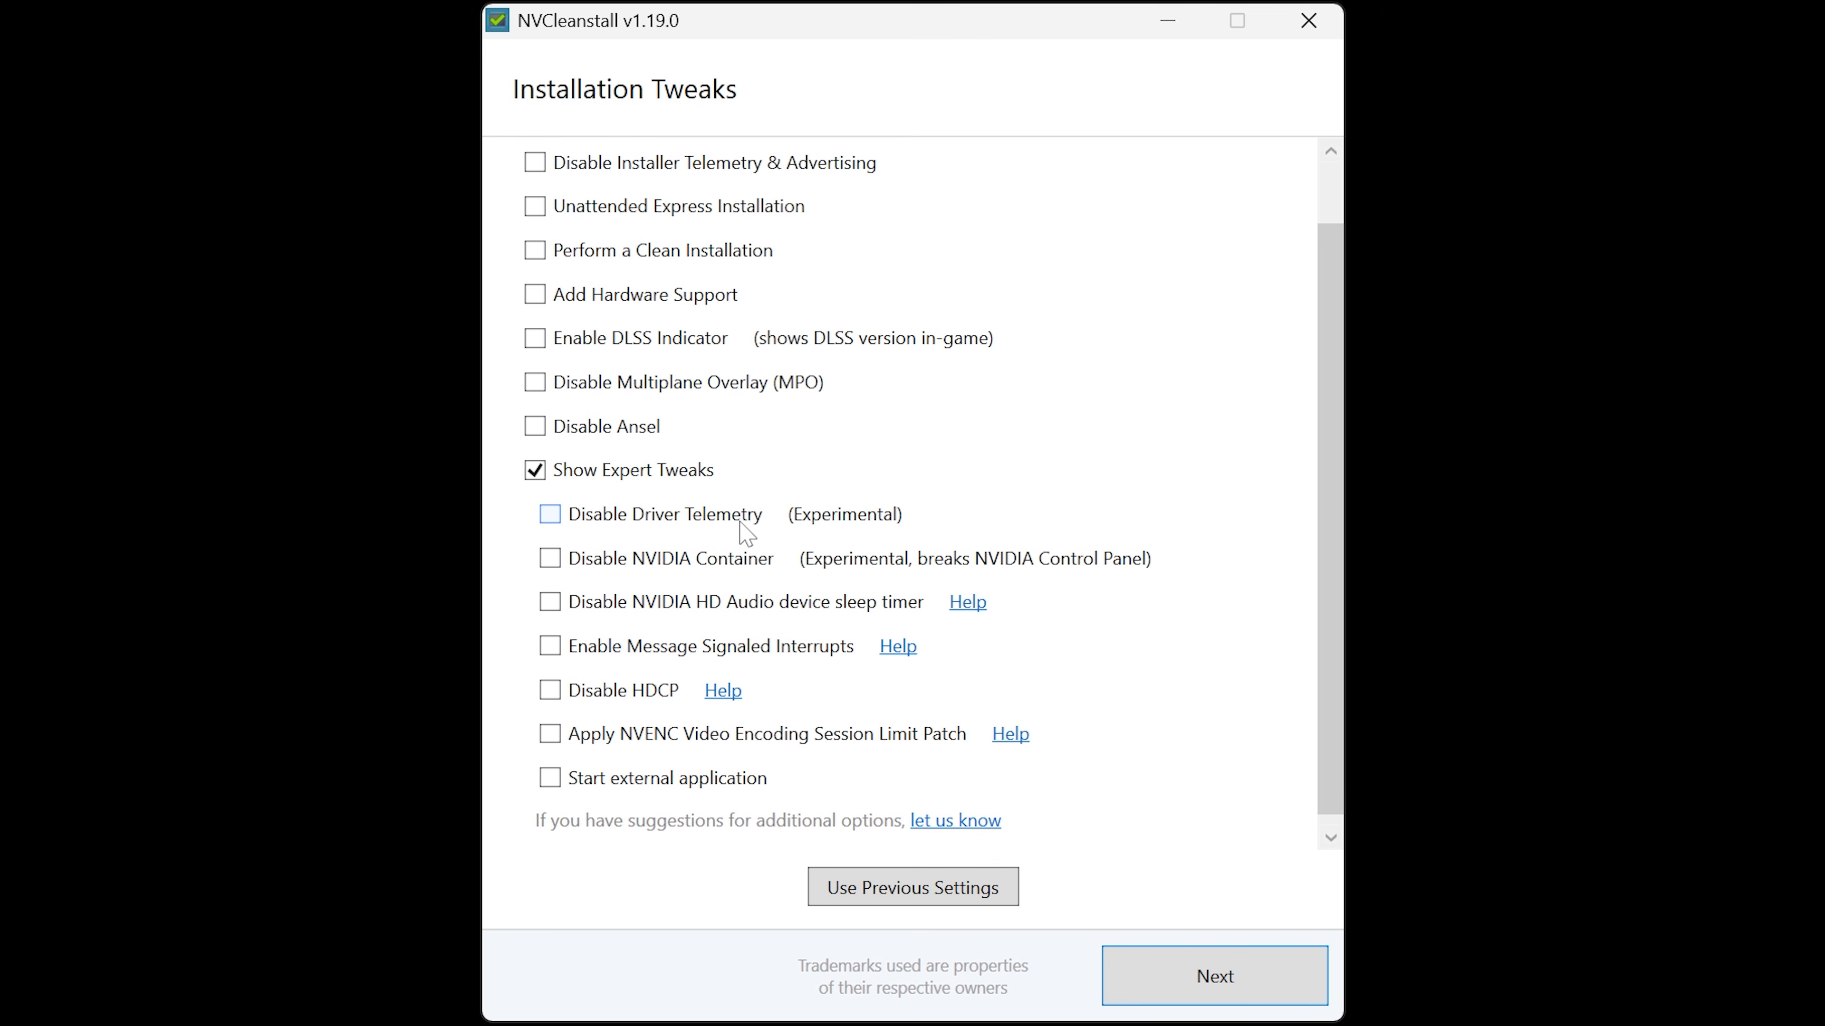
left_click(727, 515)
scroll(772, 635, "down", 3)
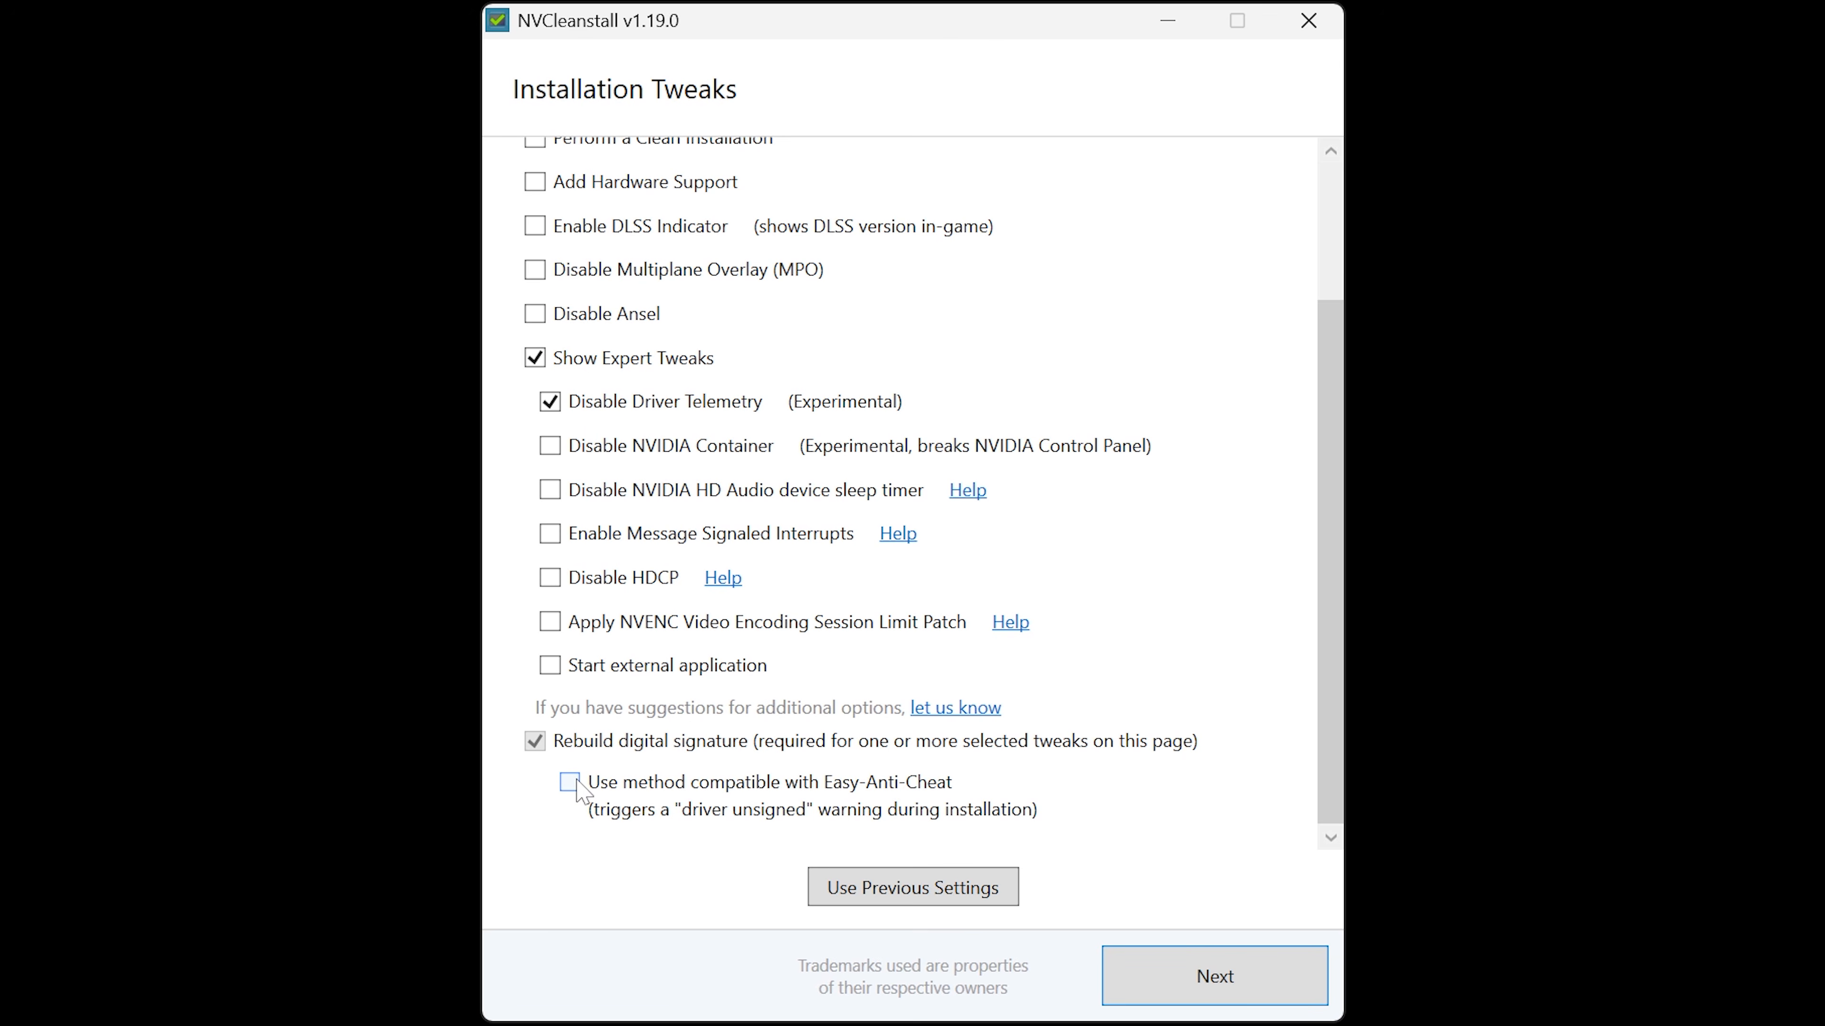
left_click(594, 778)
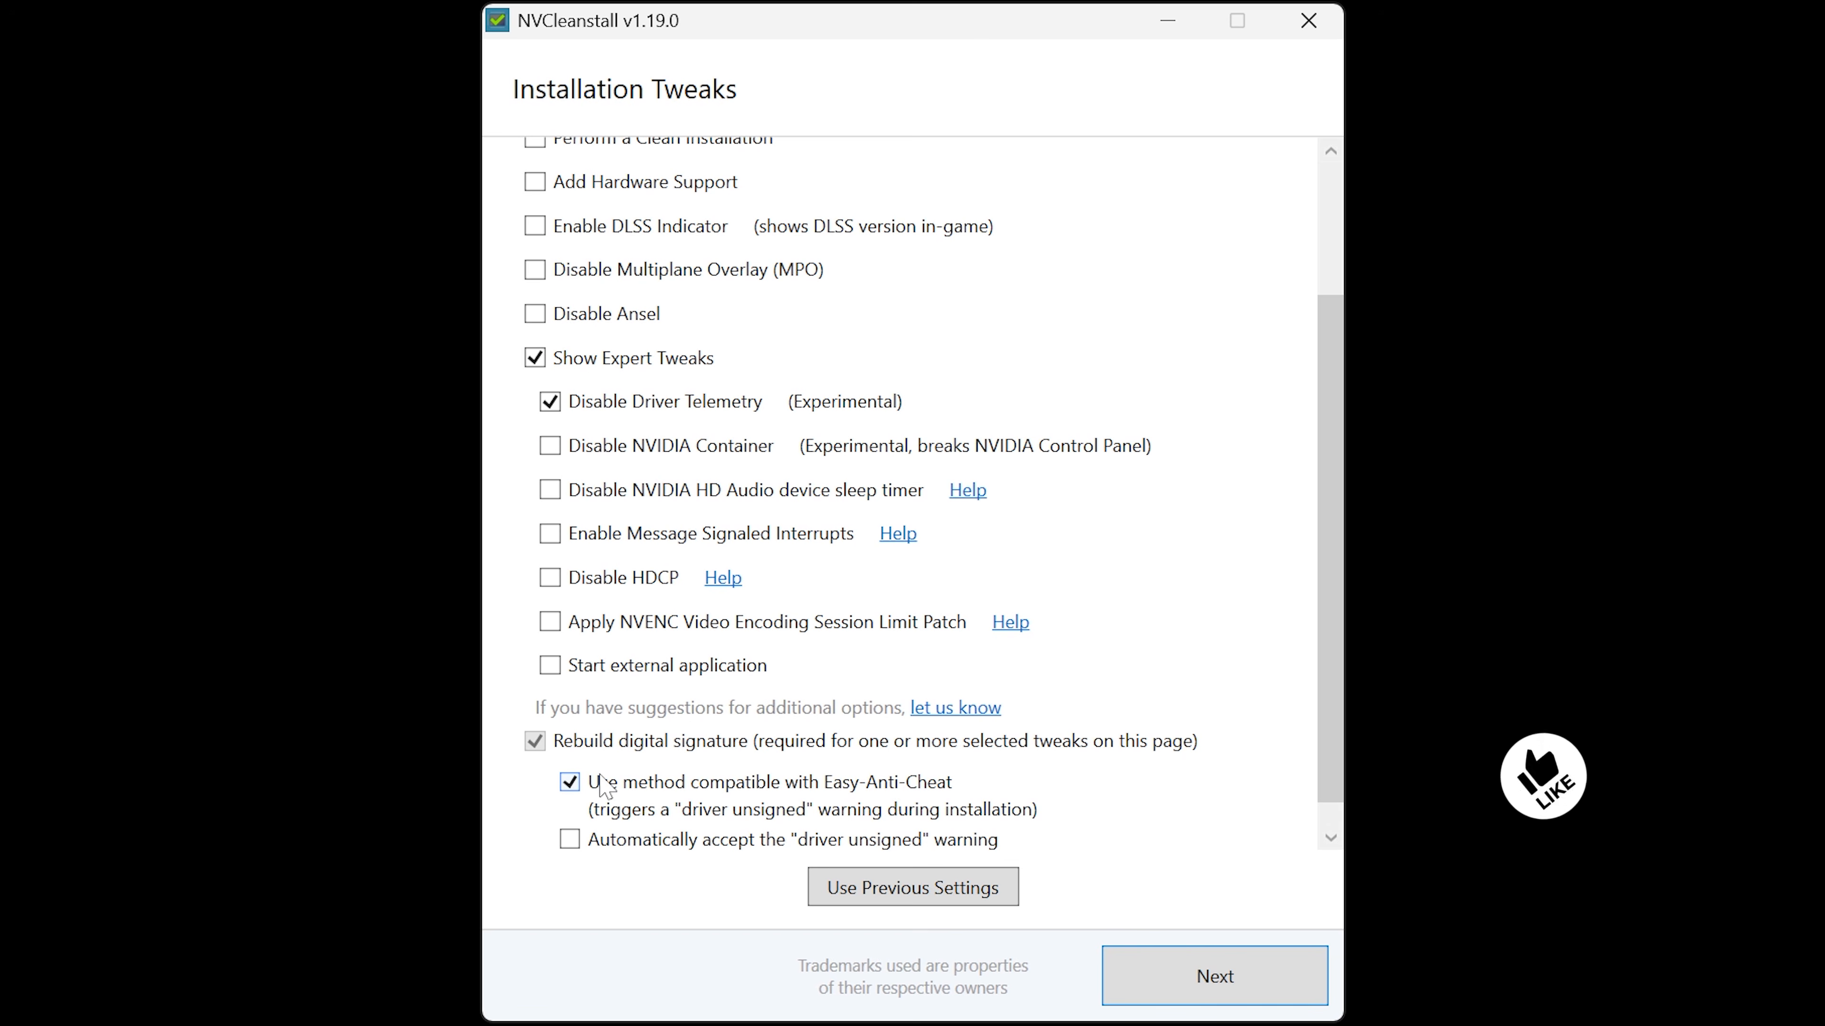
scroll(602, 791, "down", 1)
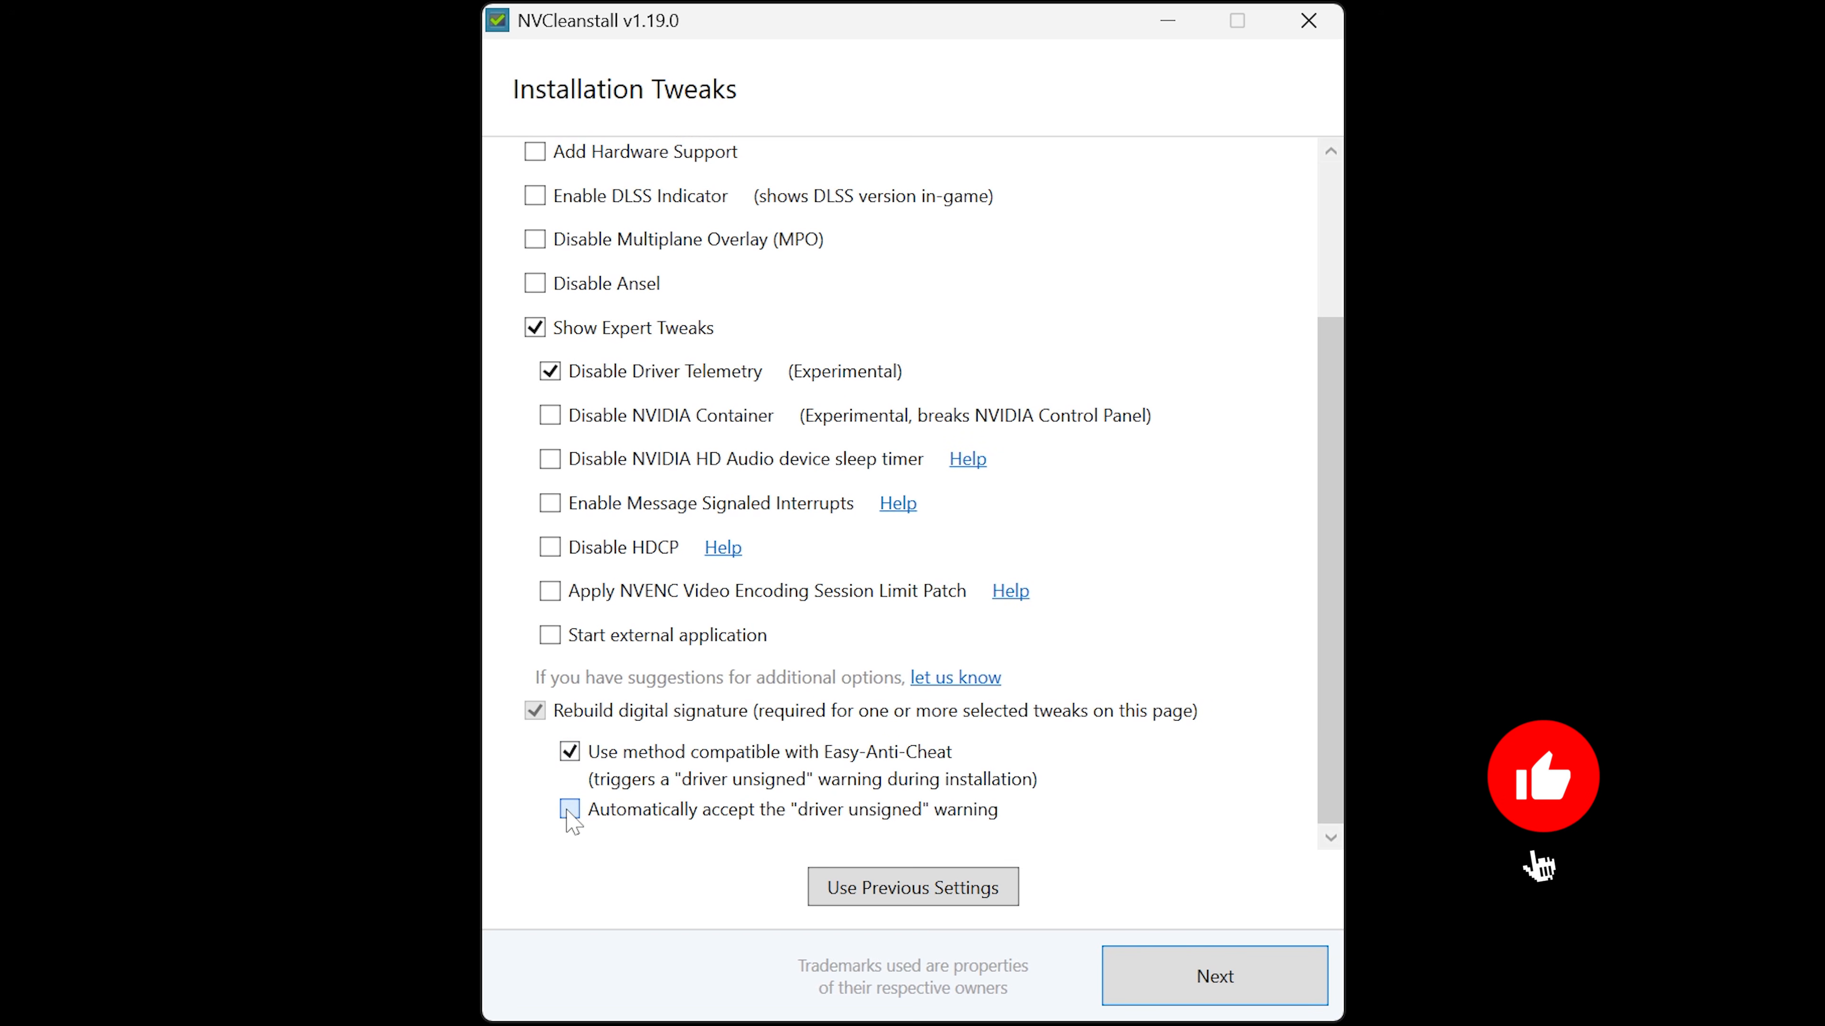
left_click(550, 371)
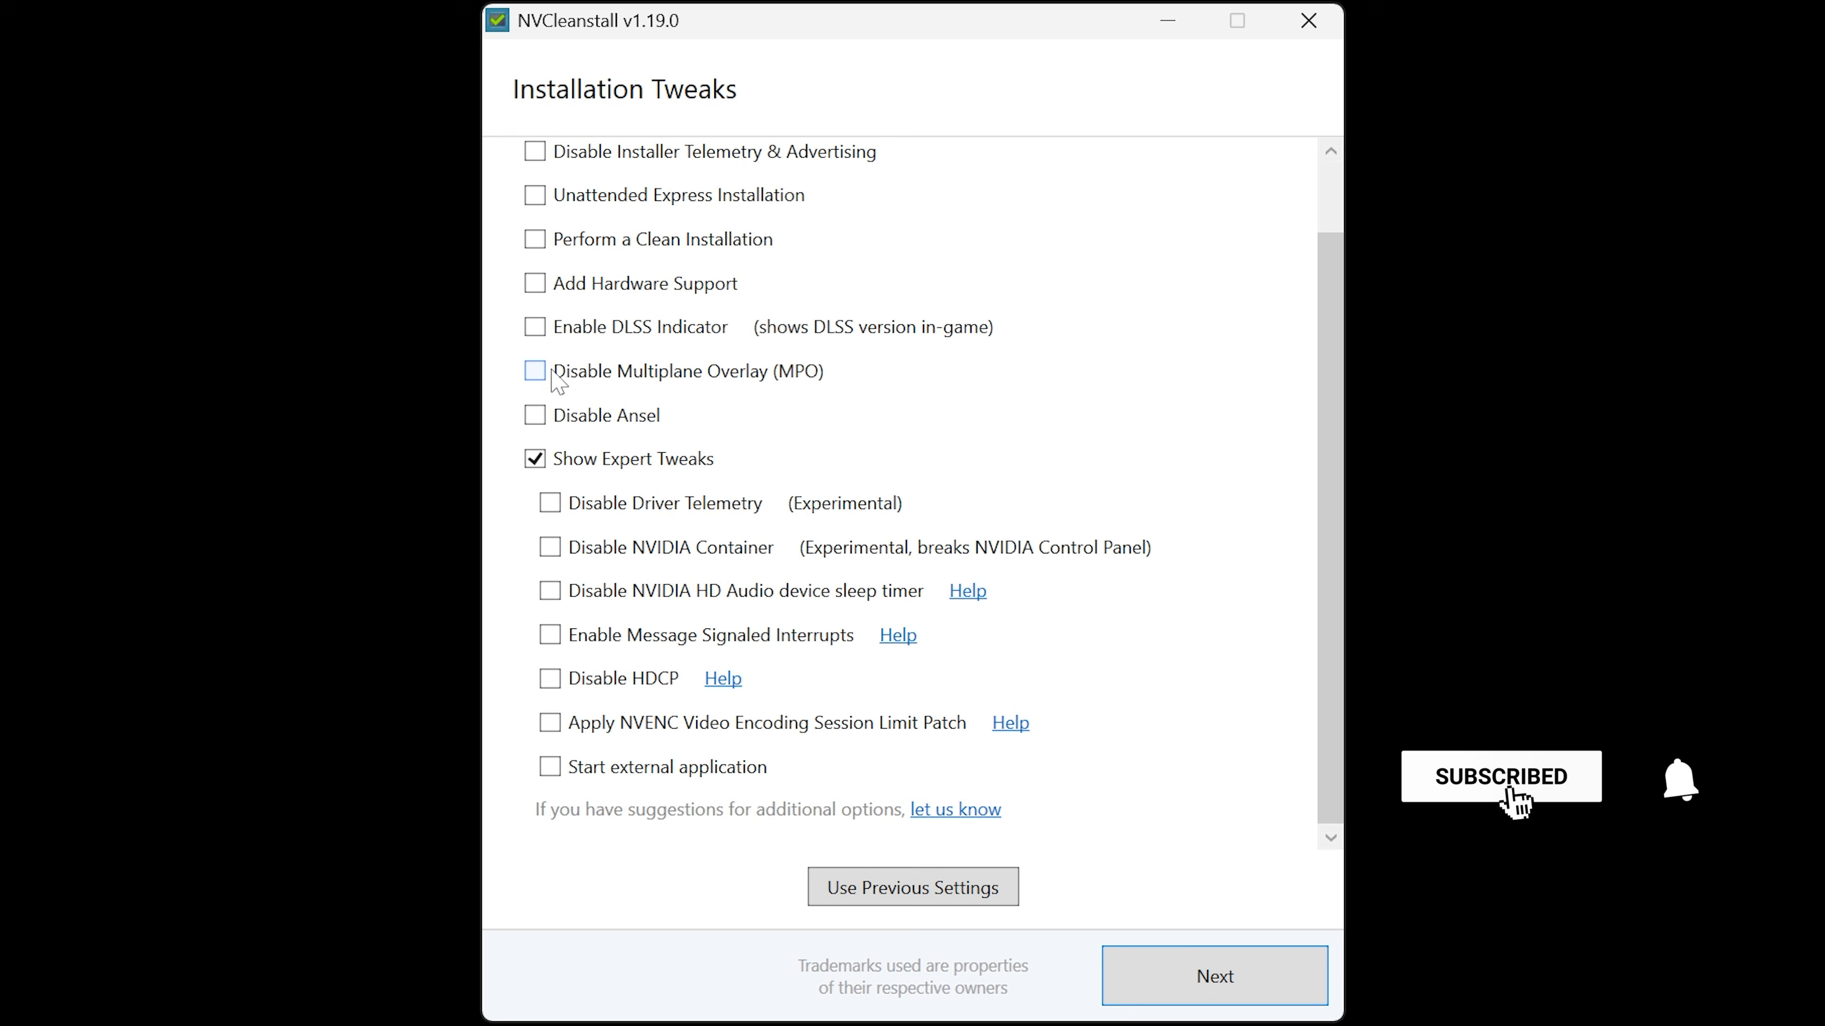
Toggle Disable NVIDIA Container and Disable NVIDIA HD Audio device sleep timer on and back off
left_click(550, 548)
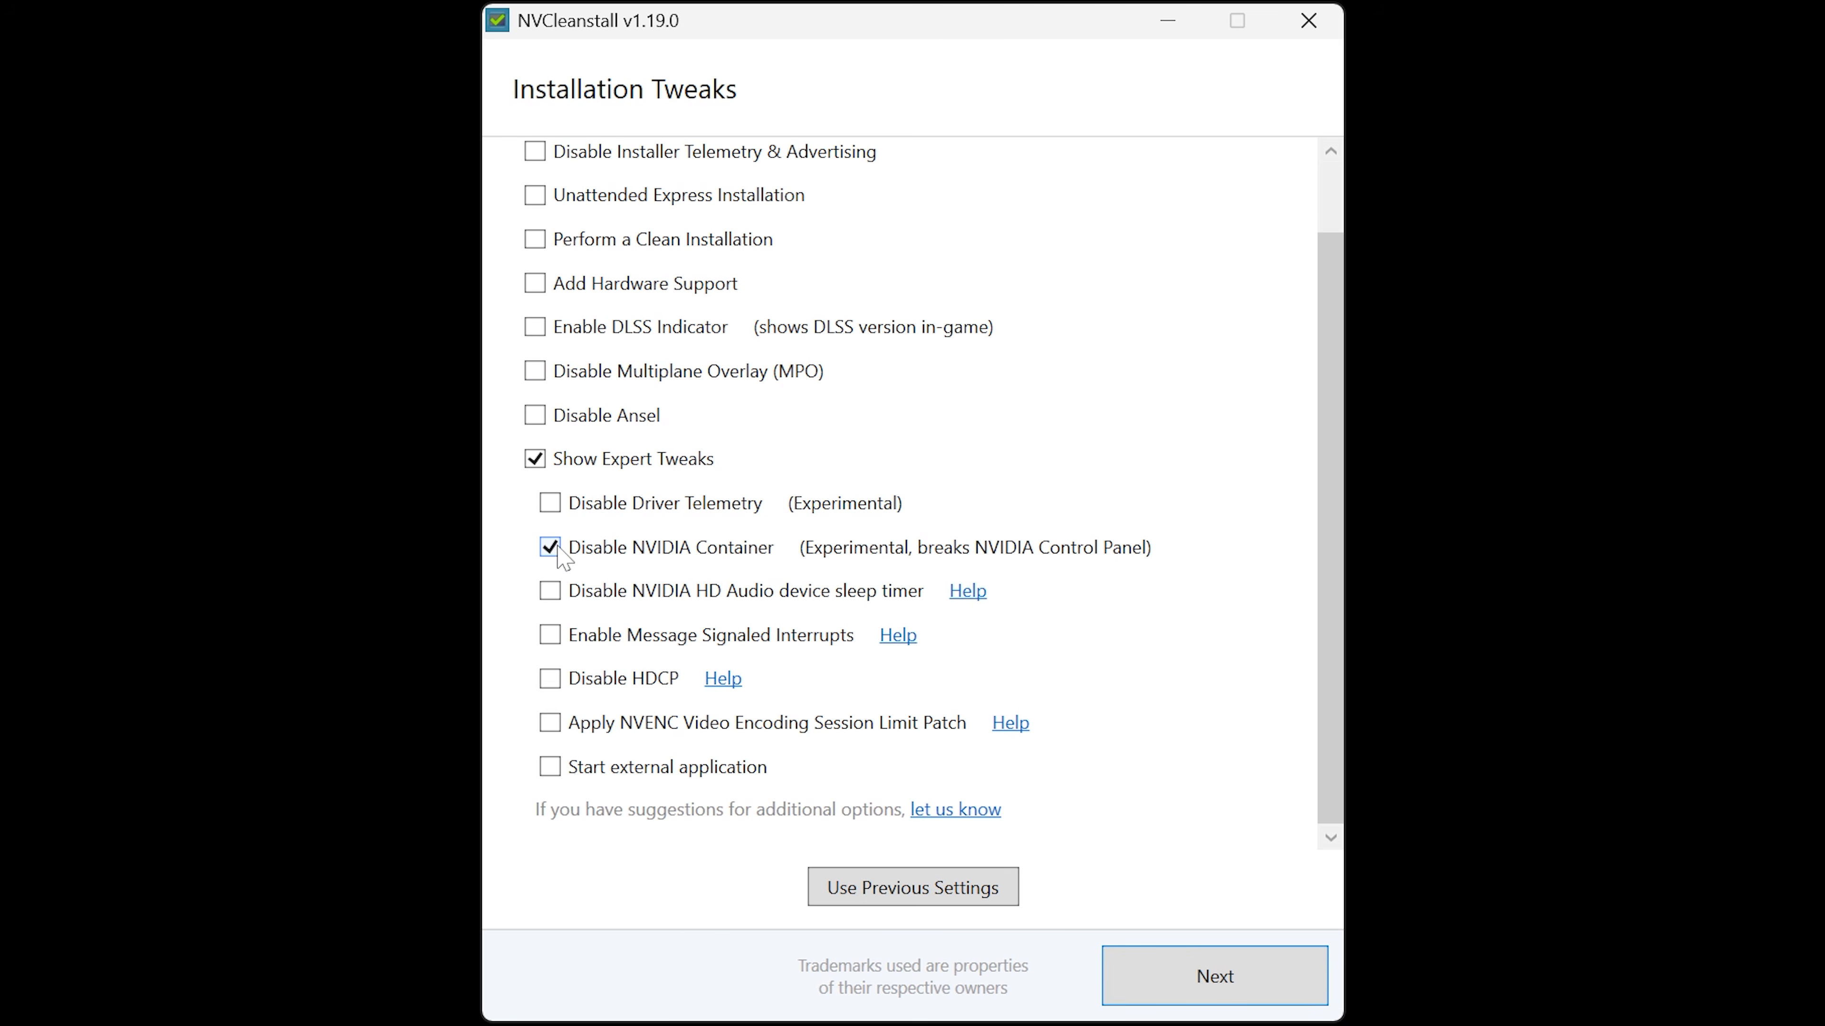
left_click(557, 550)
left_click(555, 588)
left_click(552, 592)
Try Enable Message Signaled Interrupts, review its policy and priority choices, keep priority at Default, and clear the tweak
left_click(551, 635)
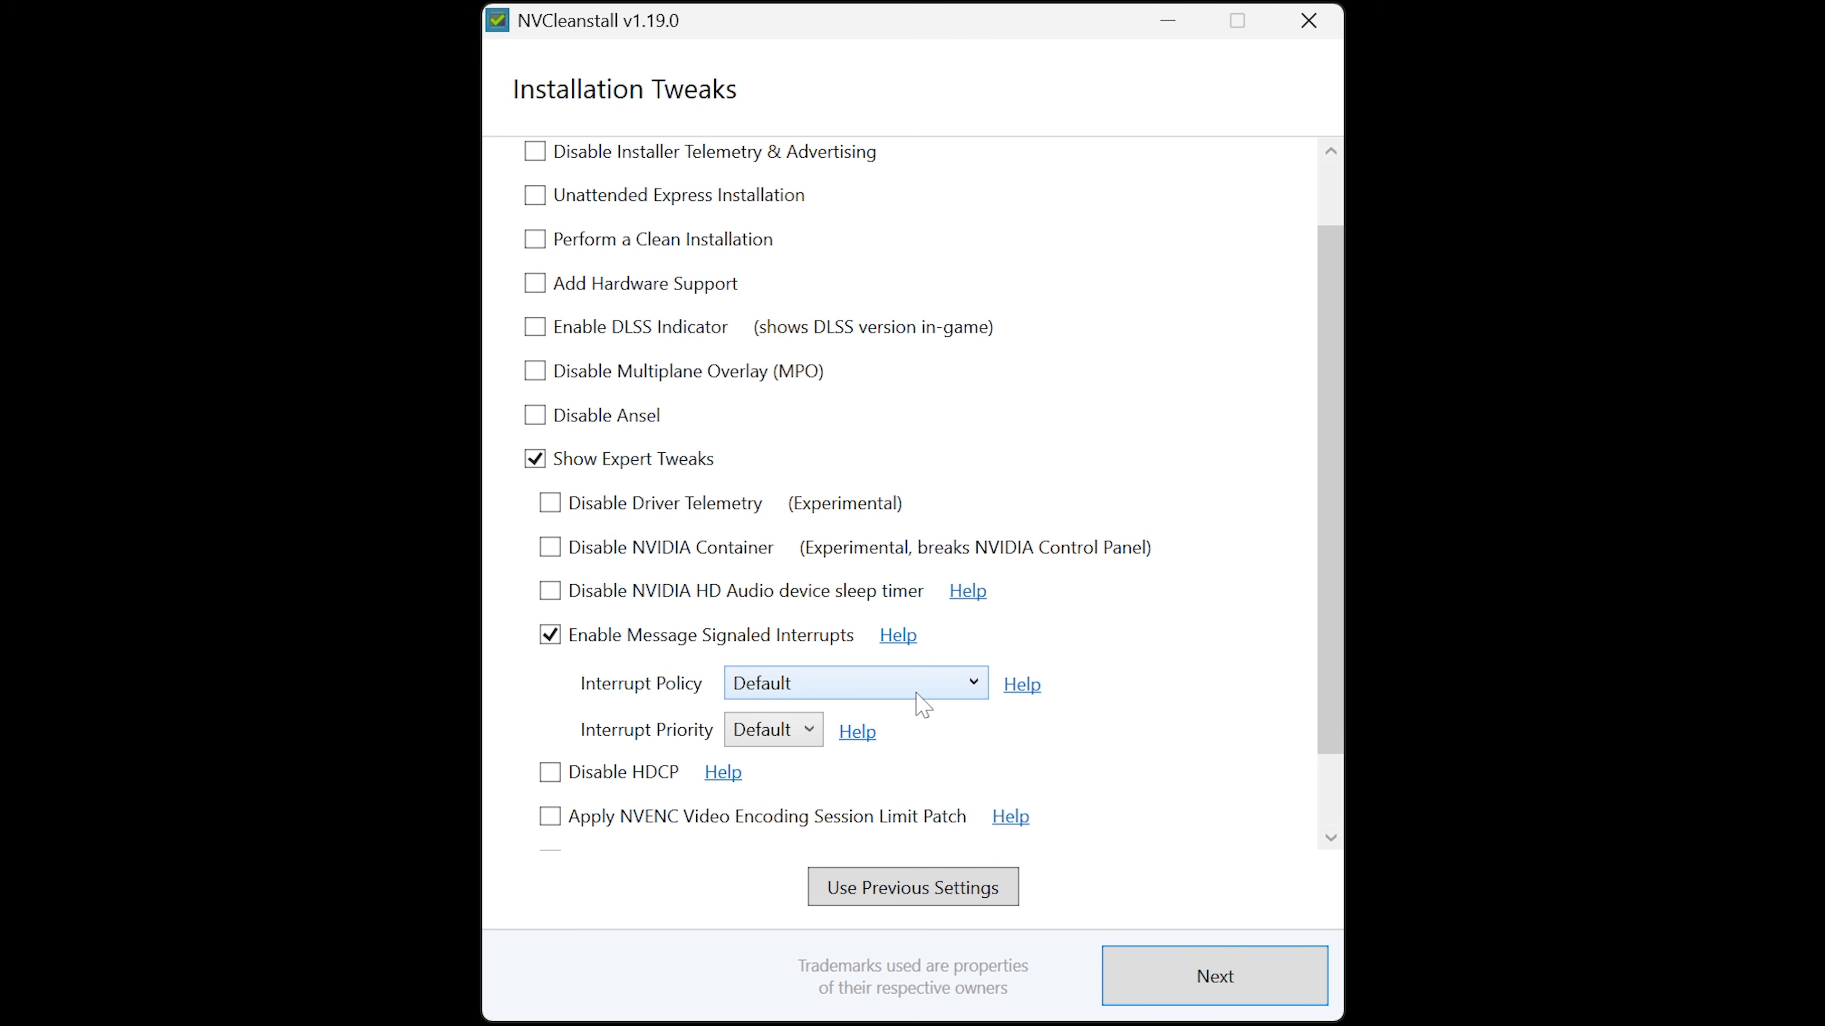
left_click(977, 694)
left_click(974, 679)
left_click(821, 728)
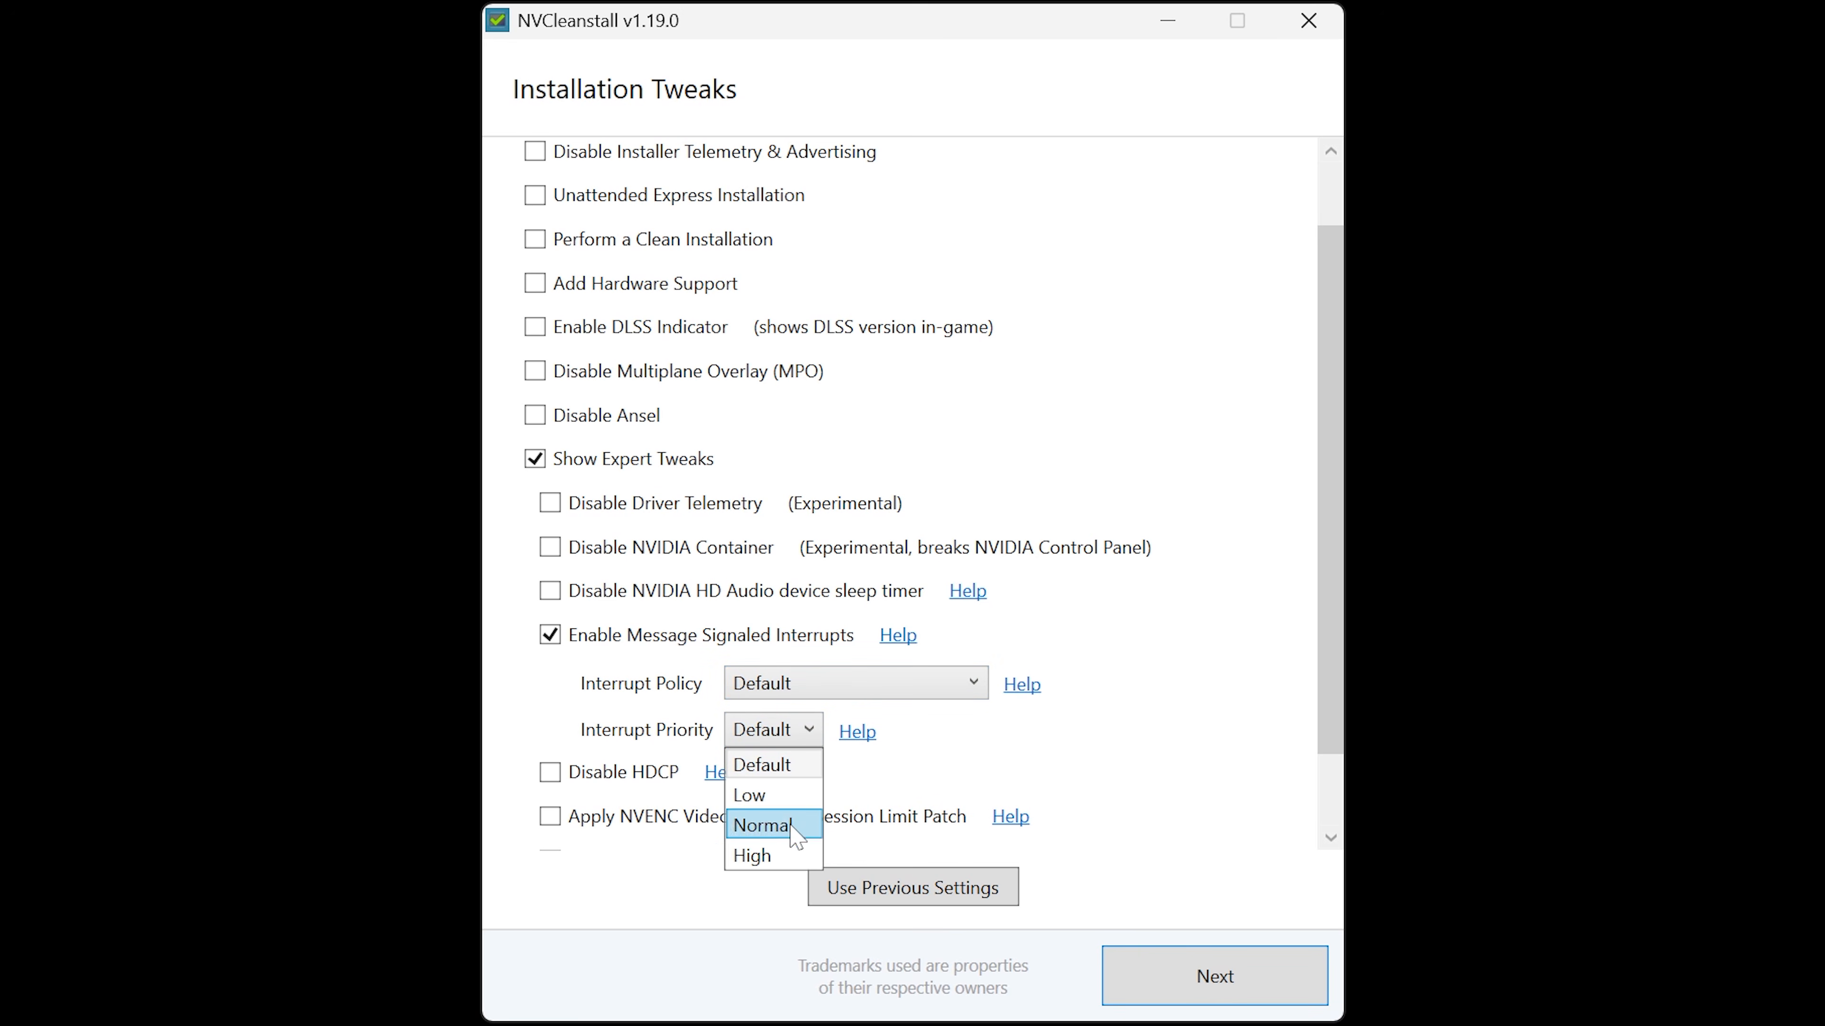
left_click(769, 762)
left_click(552, 634)
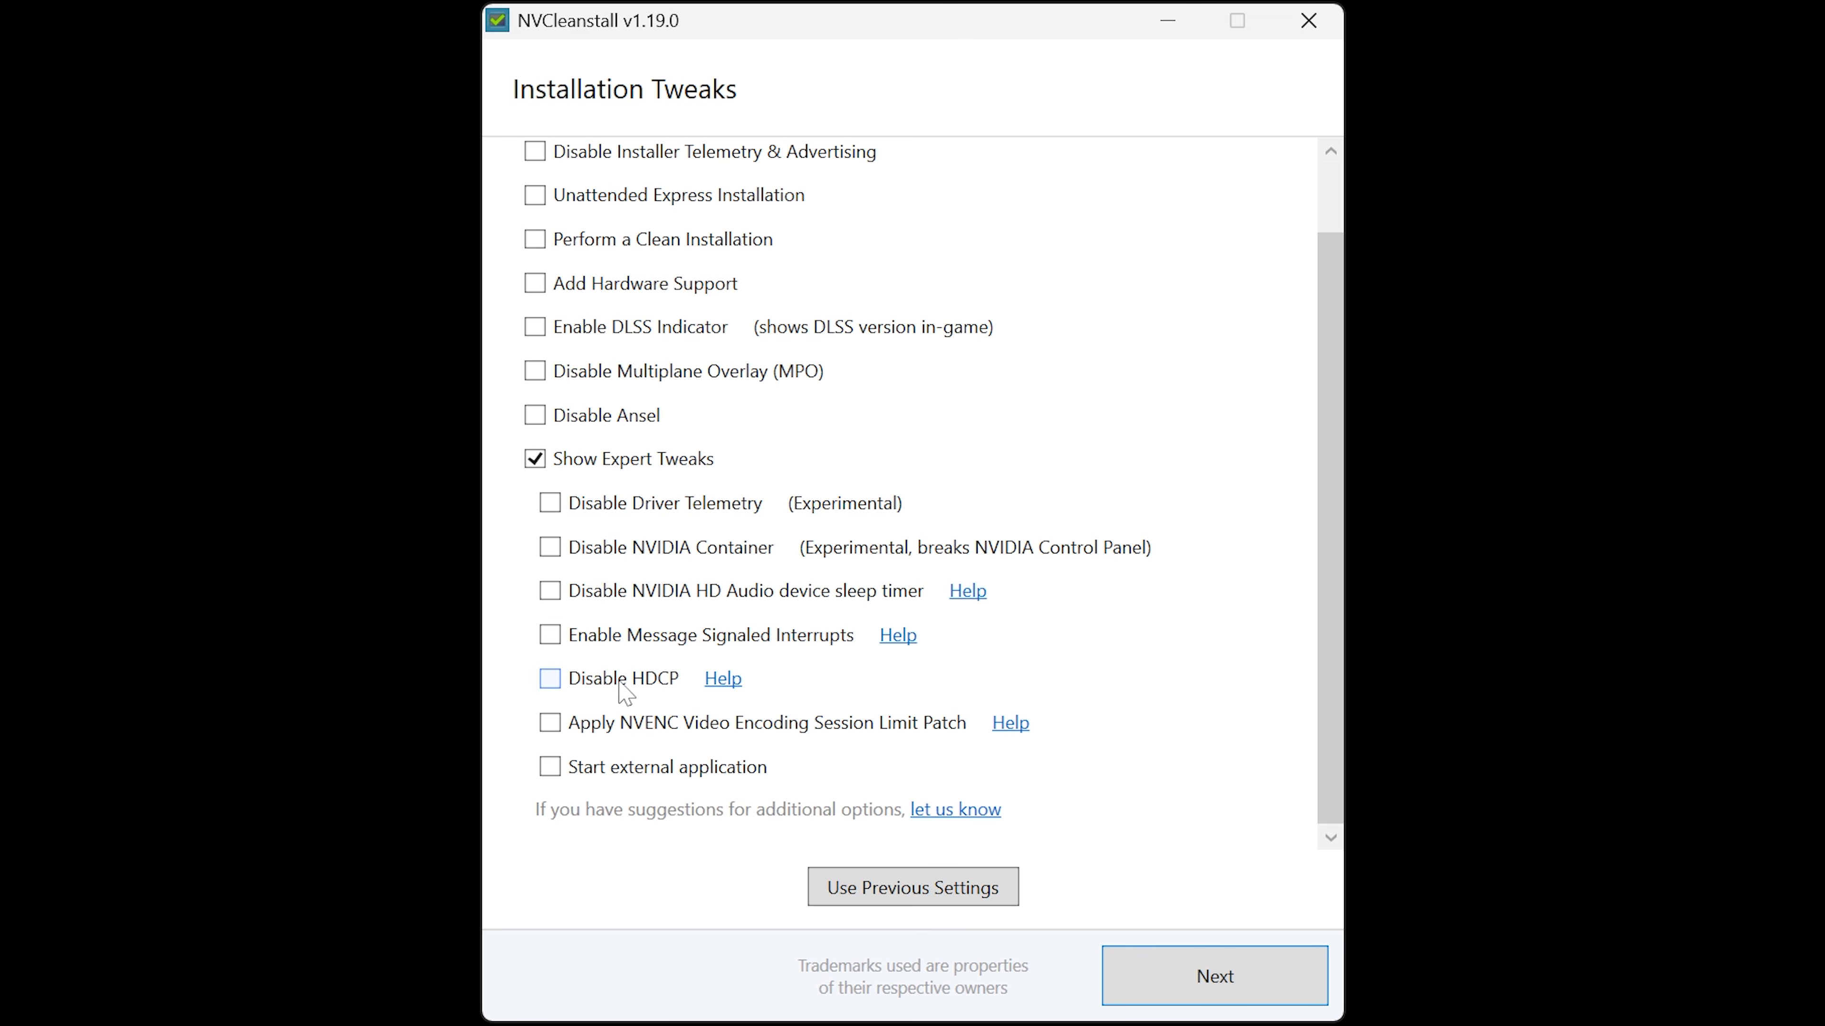
Try the Disable HDCP, NVENC Video Encoding Session Limit Patch and Start external application tweaks
left_click(658, 690)
left_click(655, 688)
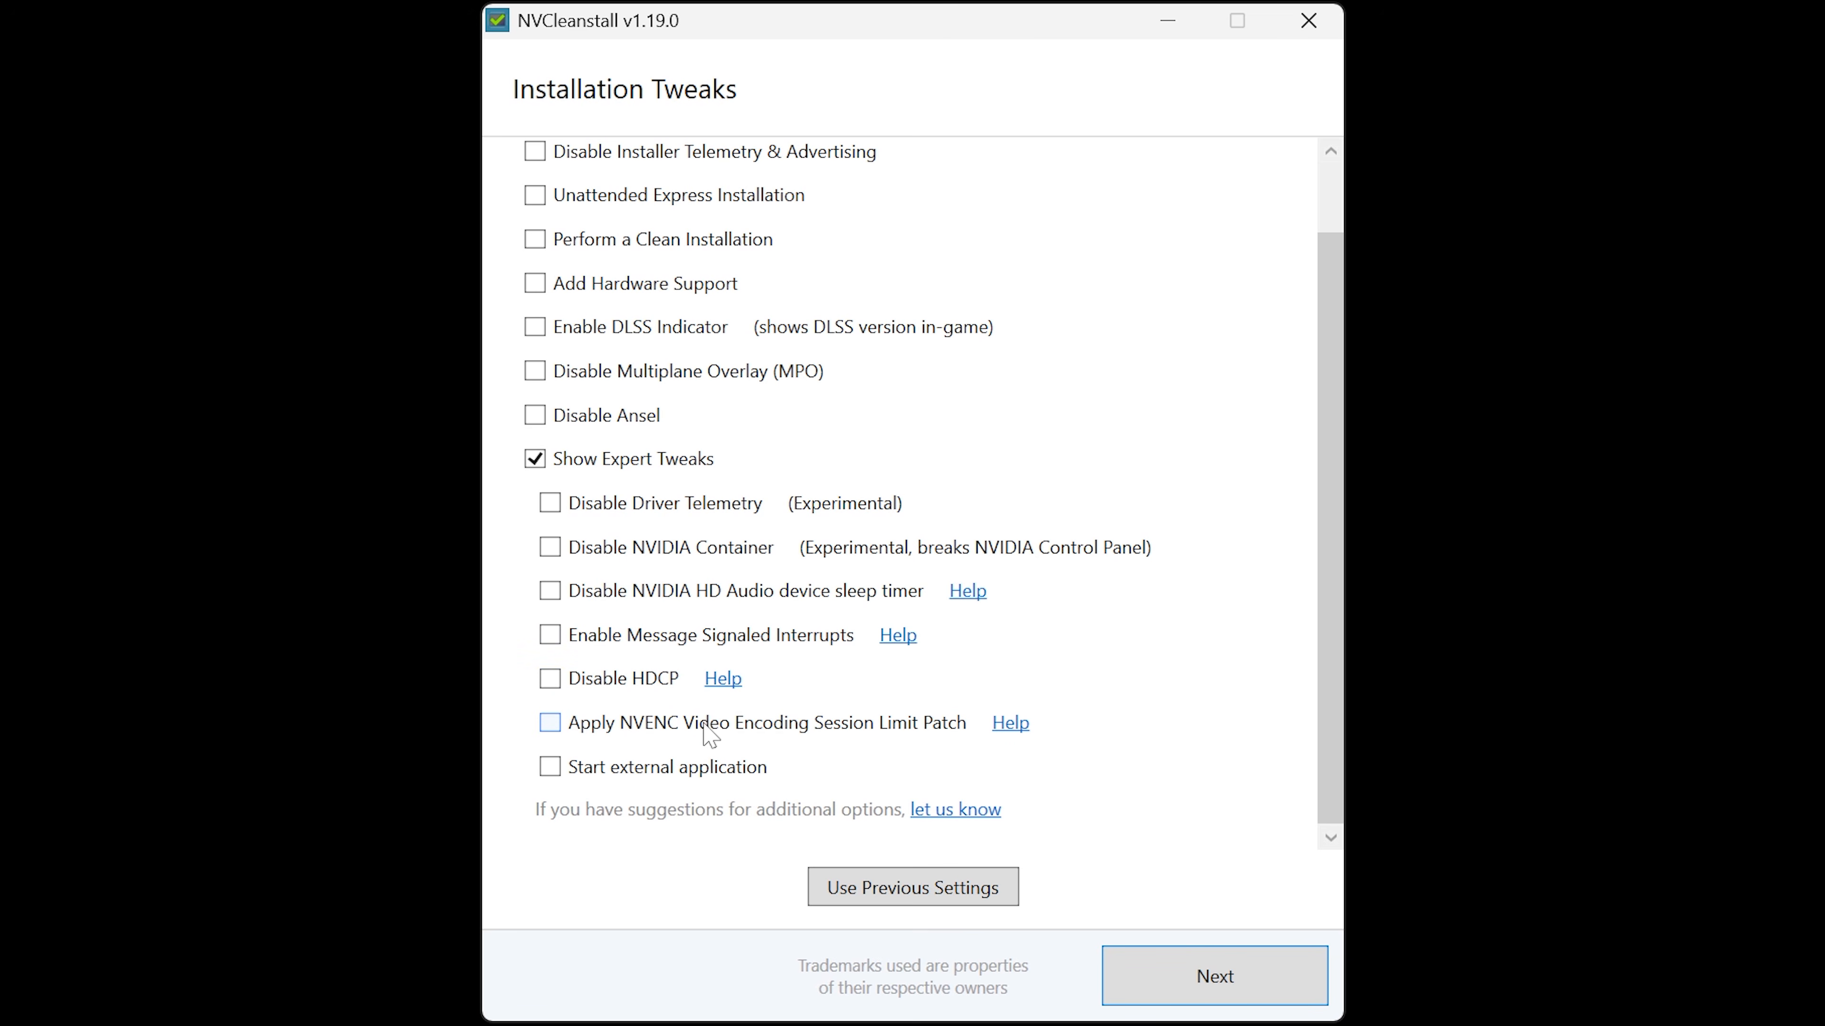
left_click(750, 733)
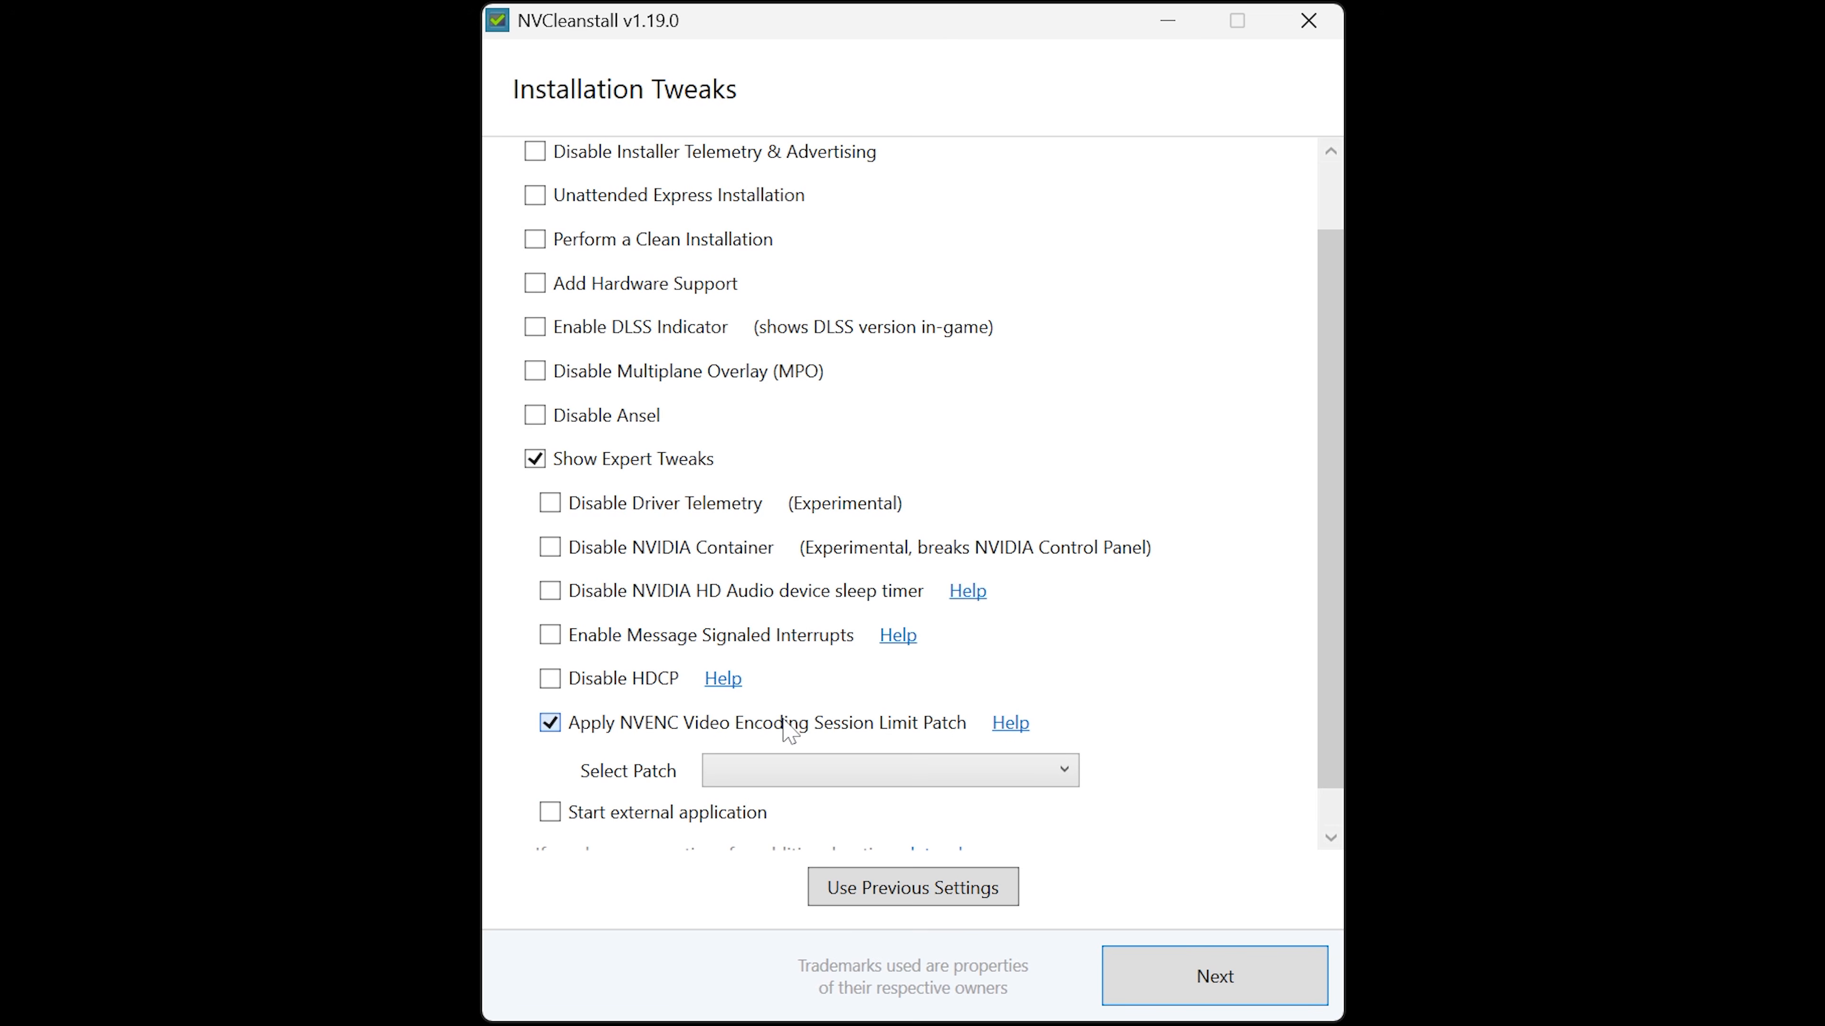
left_click(784, 722)
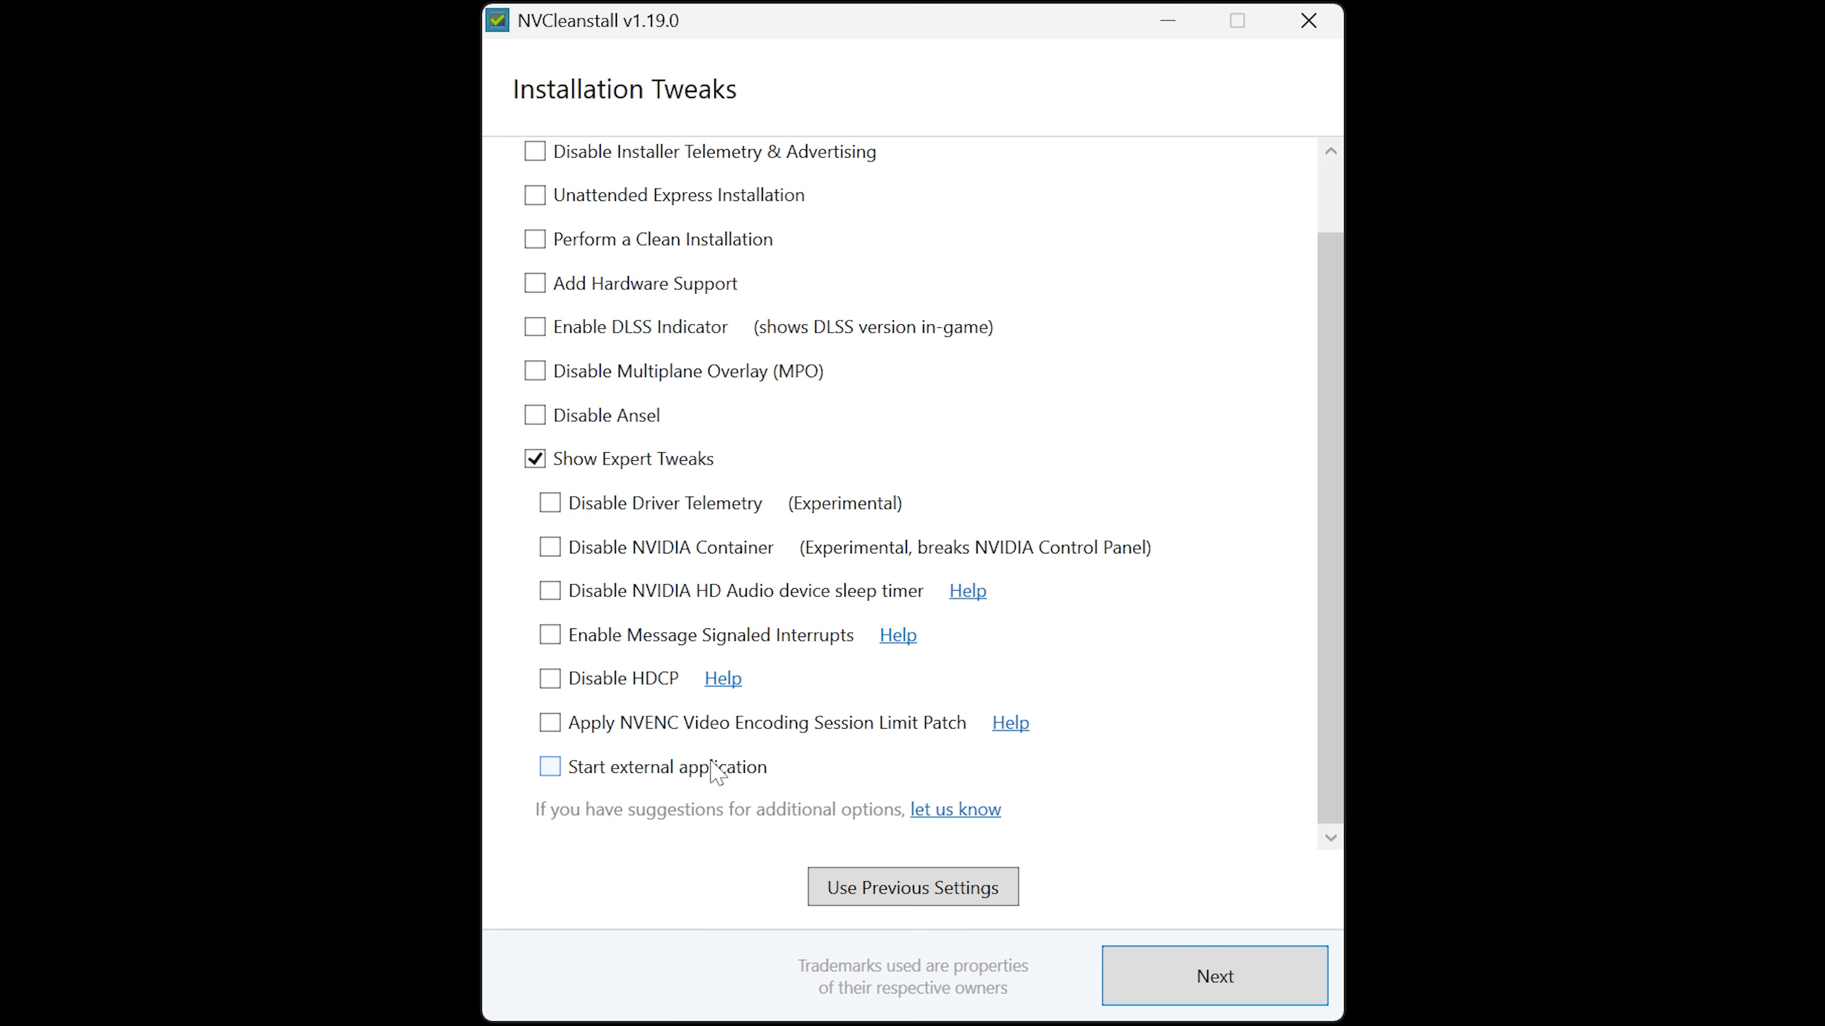
left_click(755, 775)
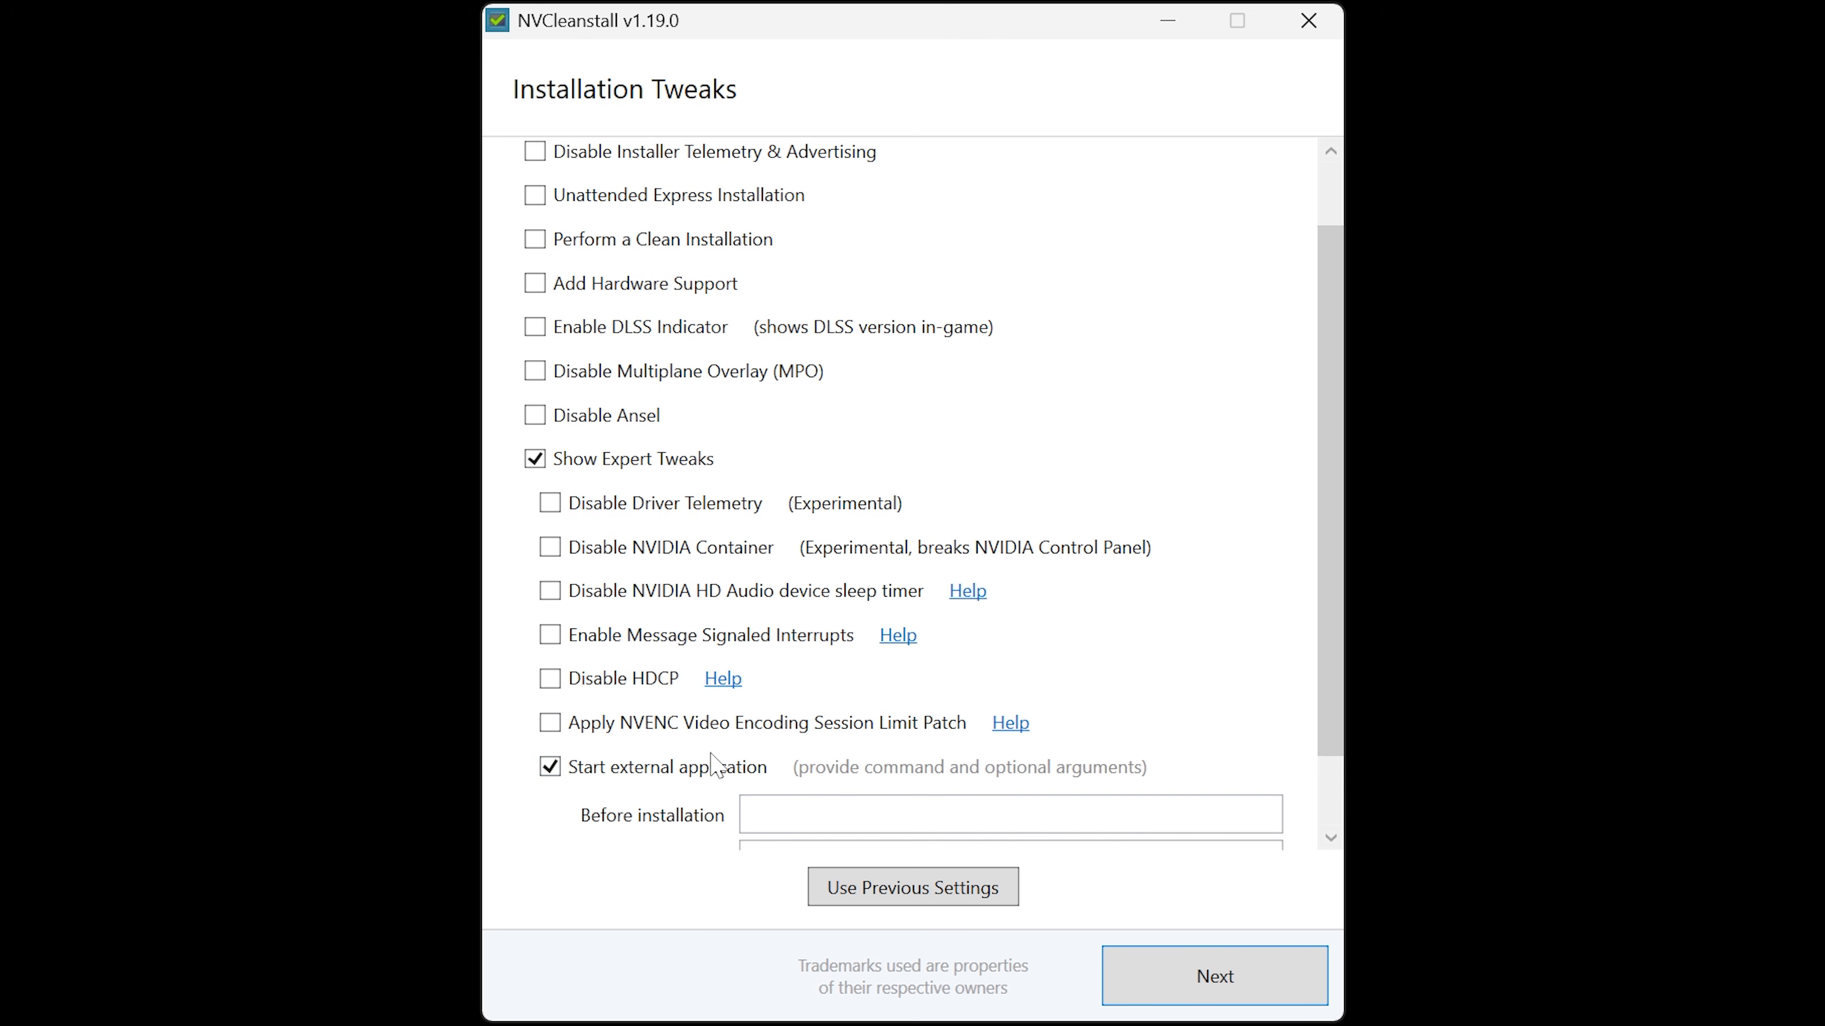
scroll(697, 786, "down", 1)
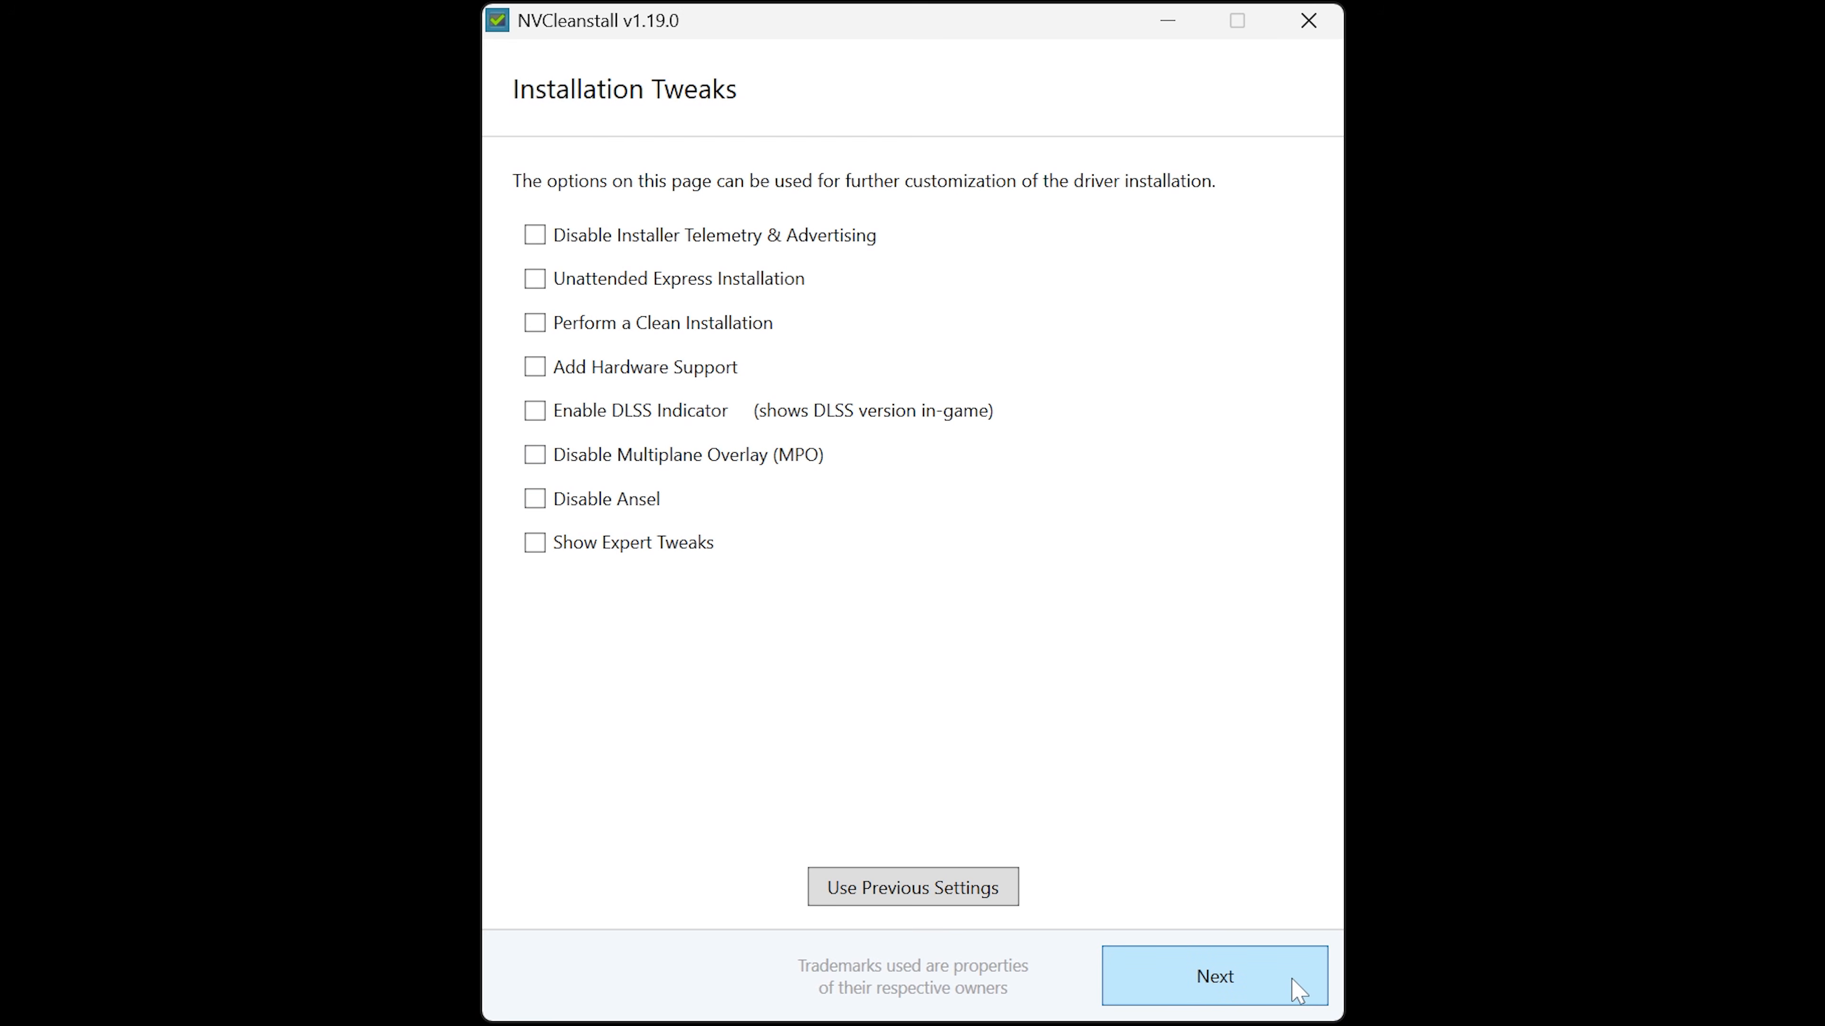
Prepare the customized installer with no tweaks selected and start the driver installation
left_click(1297, 976)
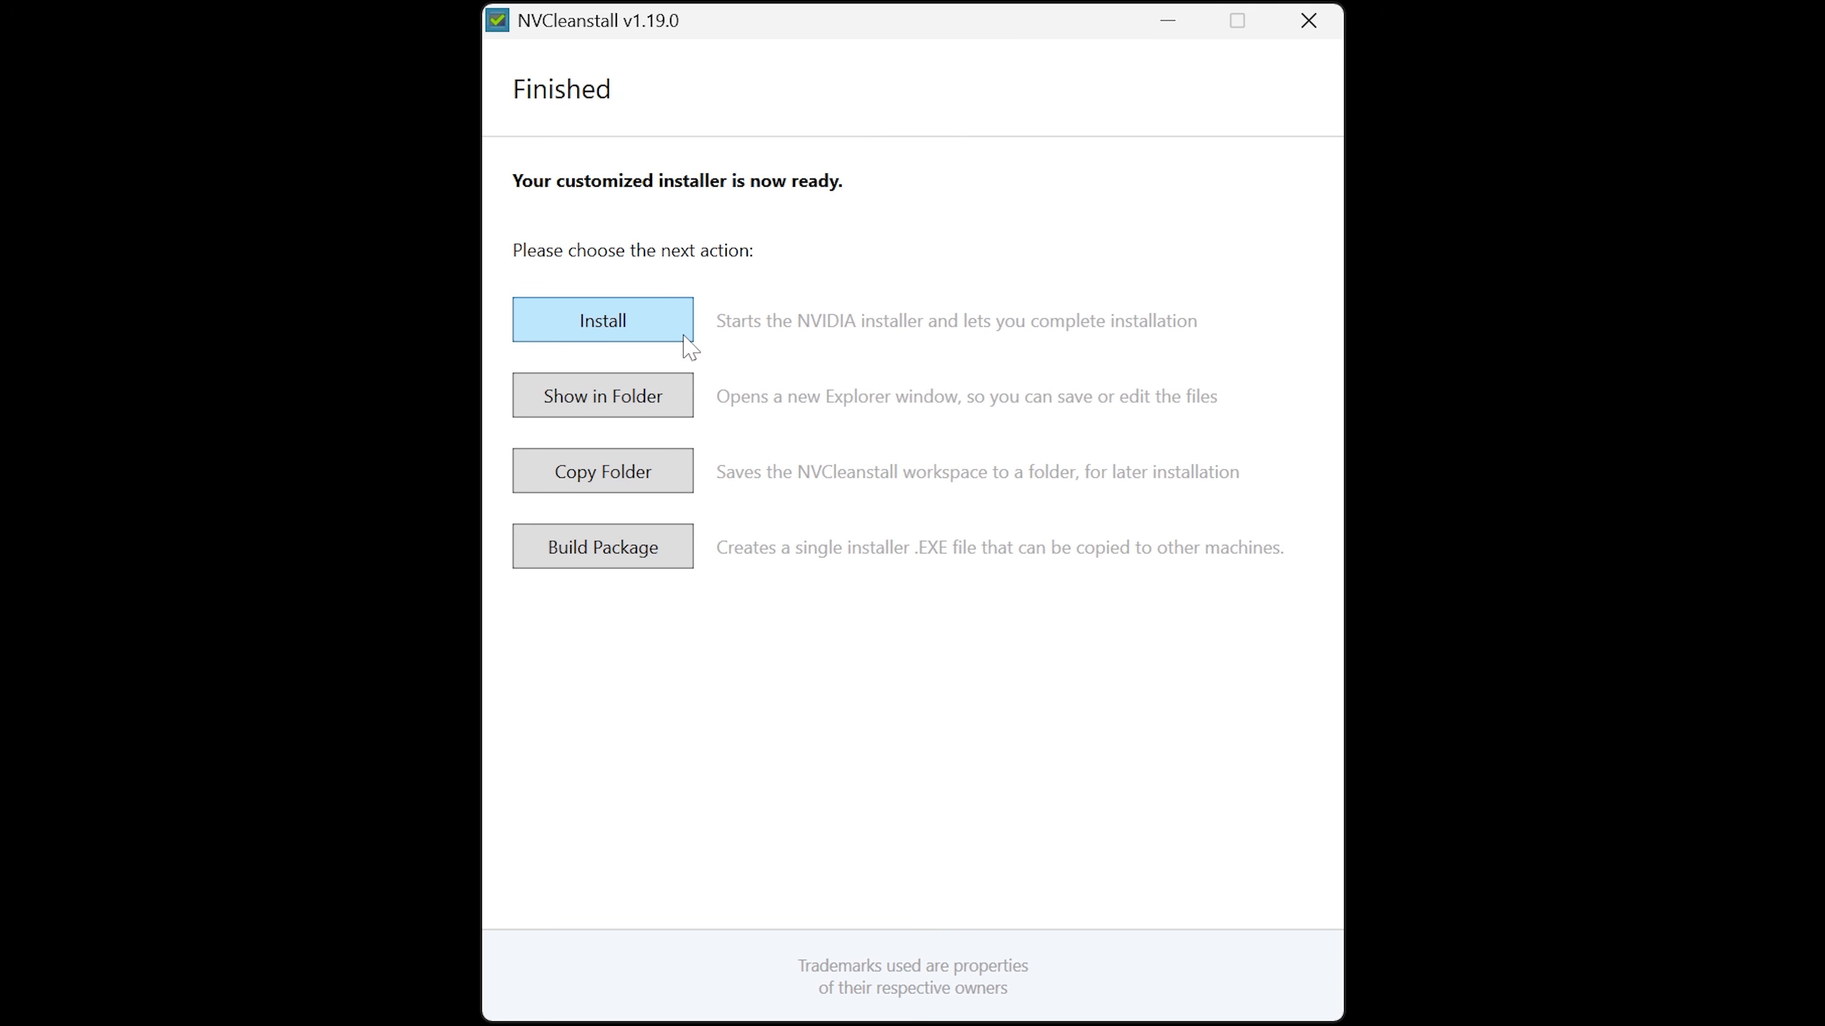
left_click(688, 346)
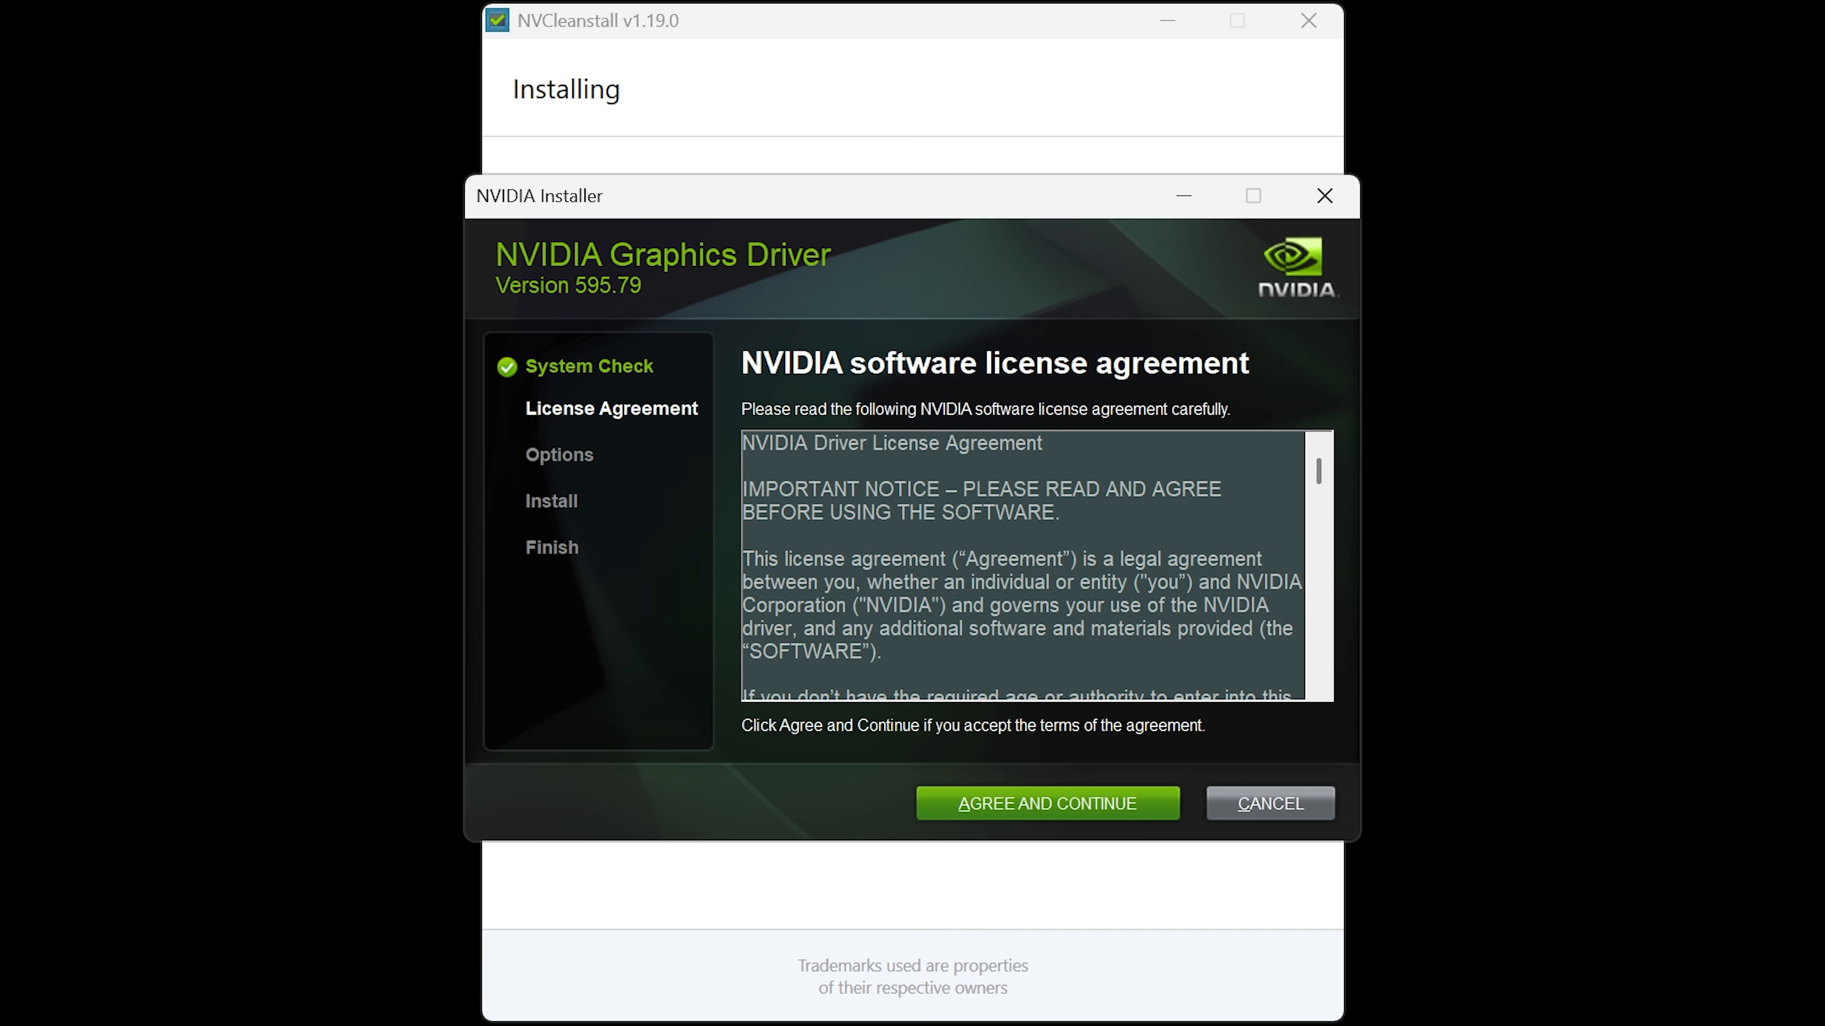
Accept the NVIDIA license agreement, complete the graphics driver installation, and close the installer windows
left_click(1143, 803)
left_click(1177, 815)
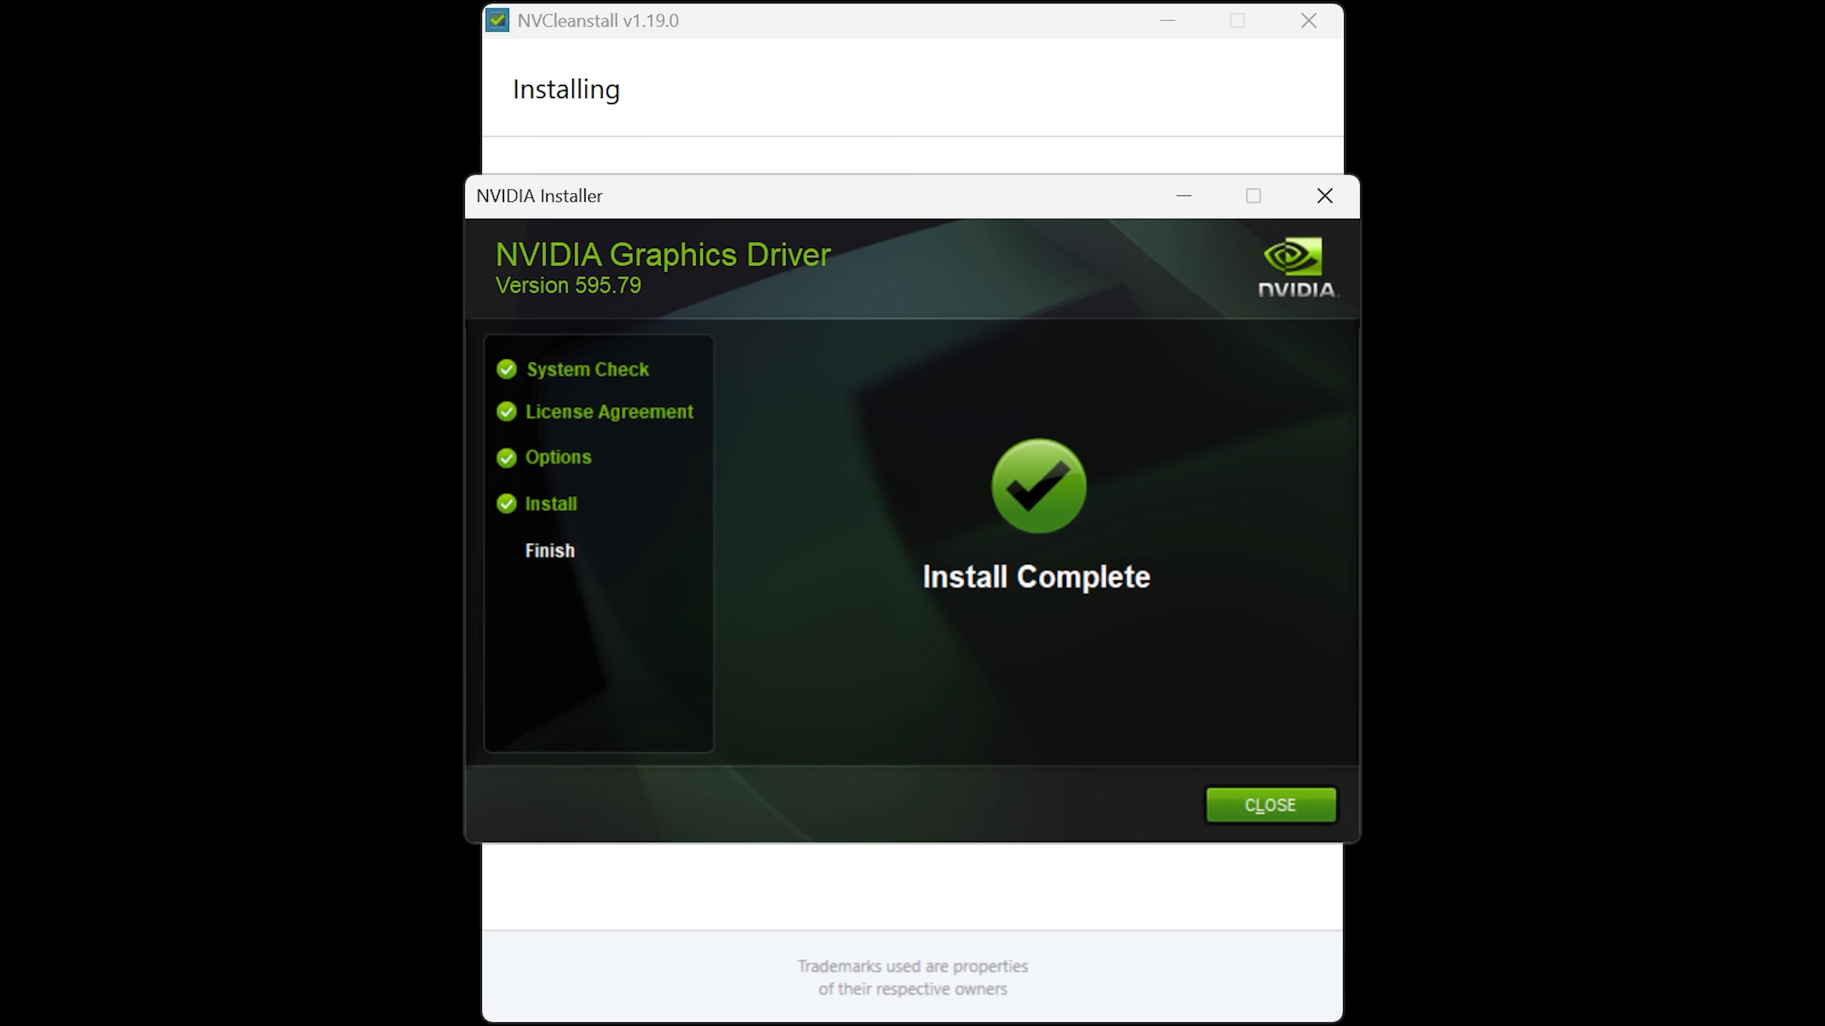
left_click(1287, 802)
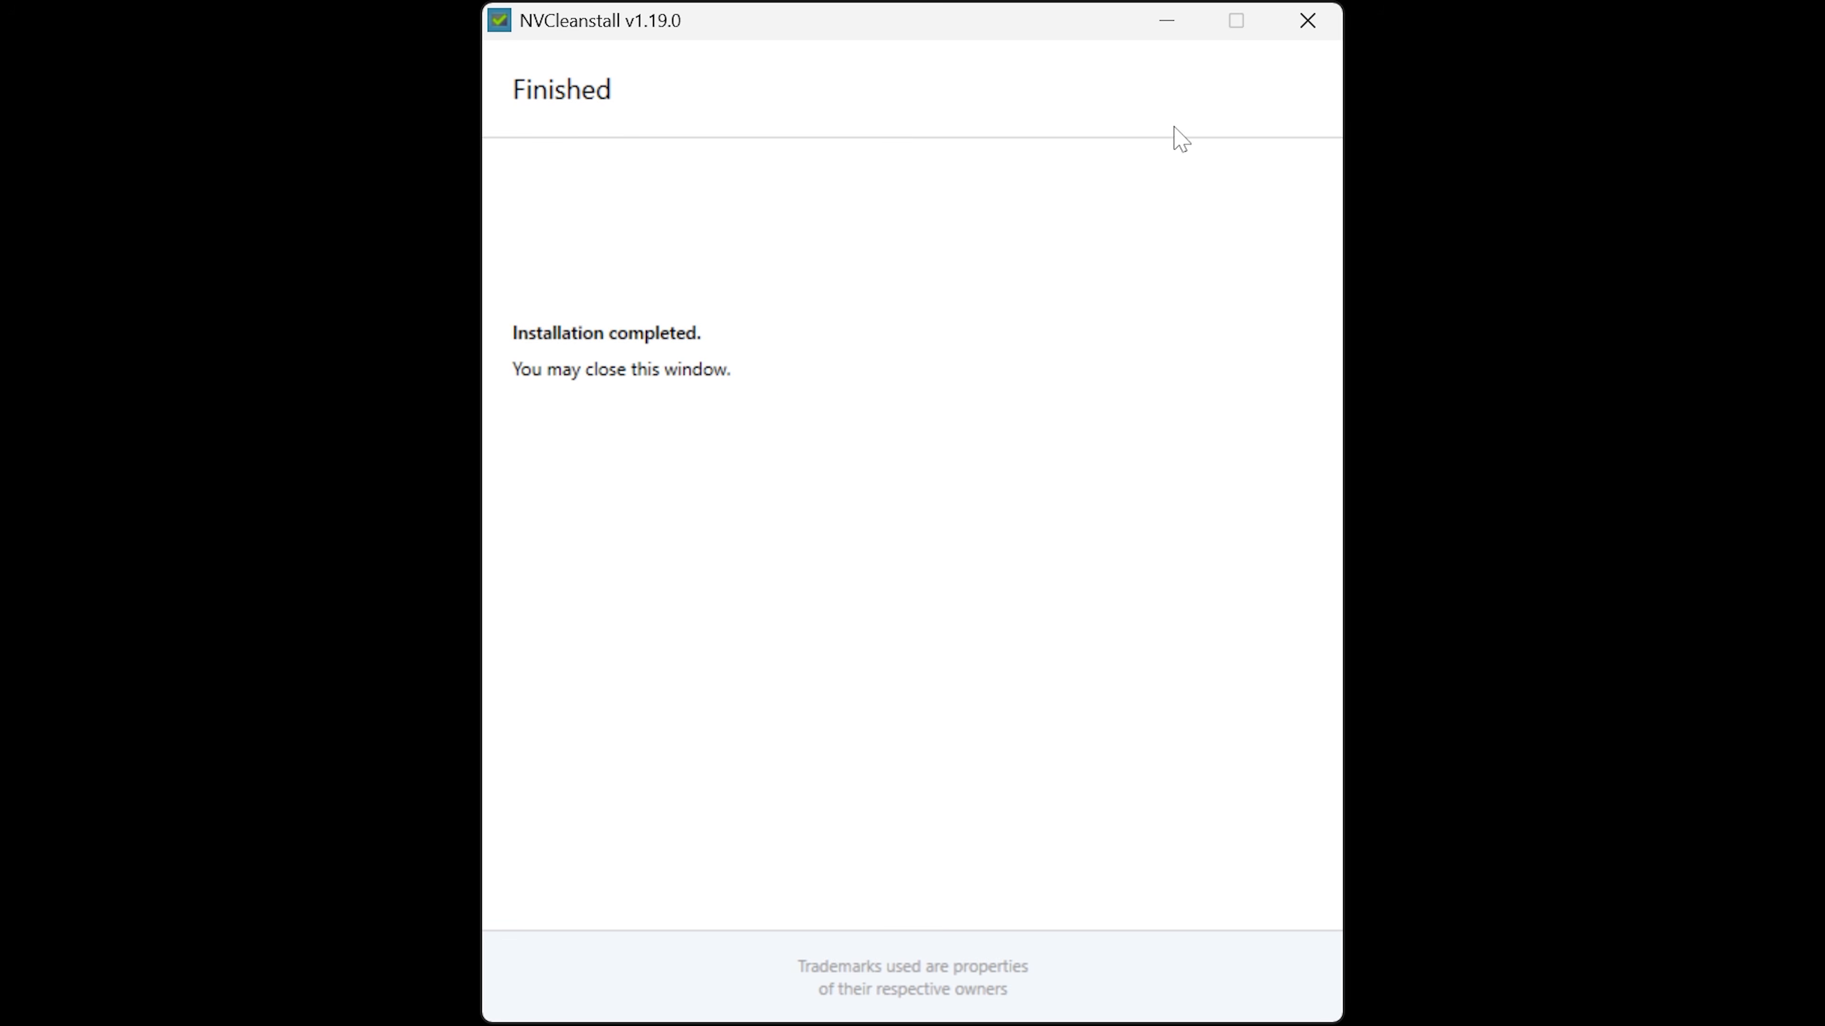
left_click(1328, 22)
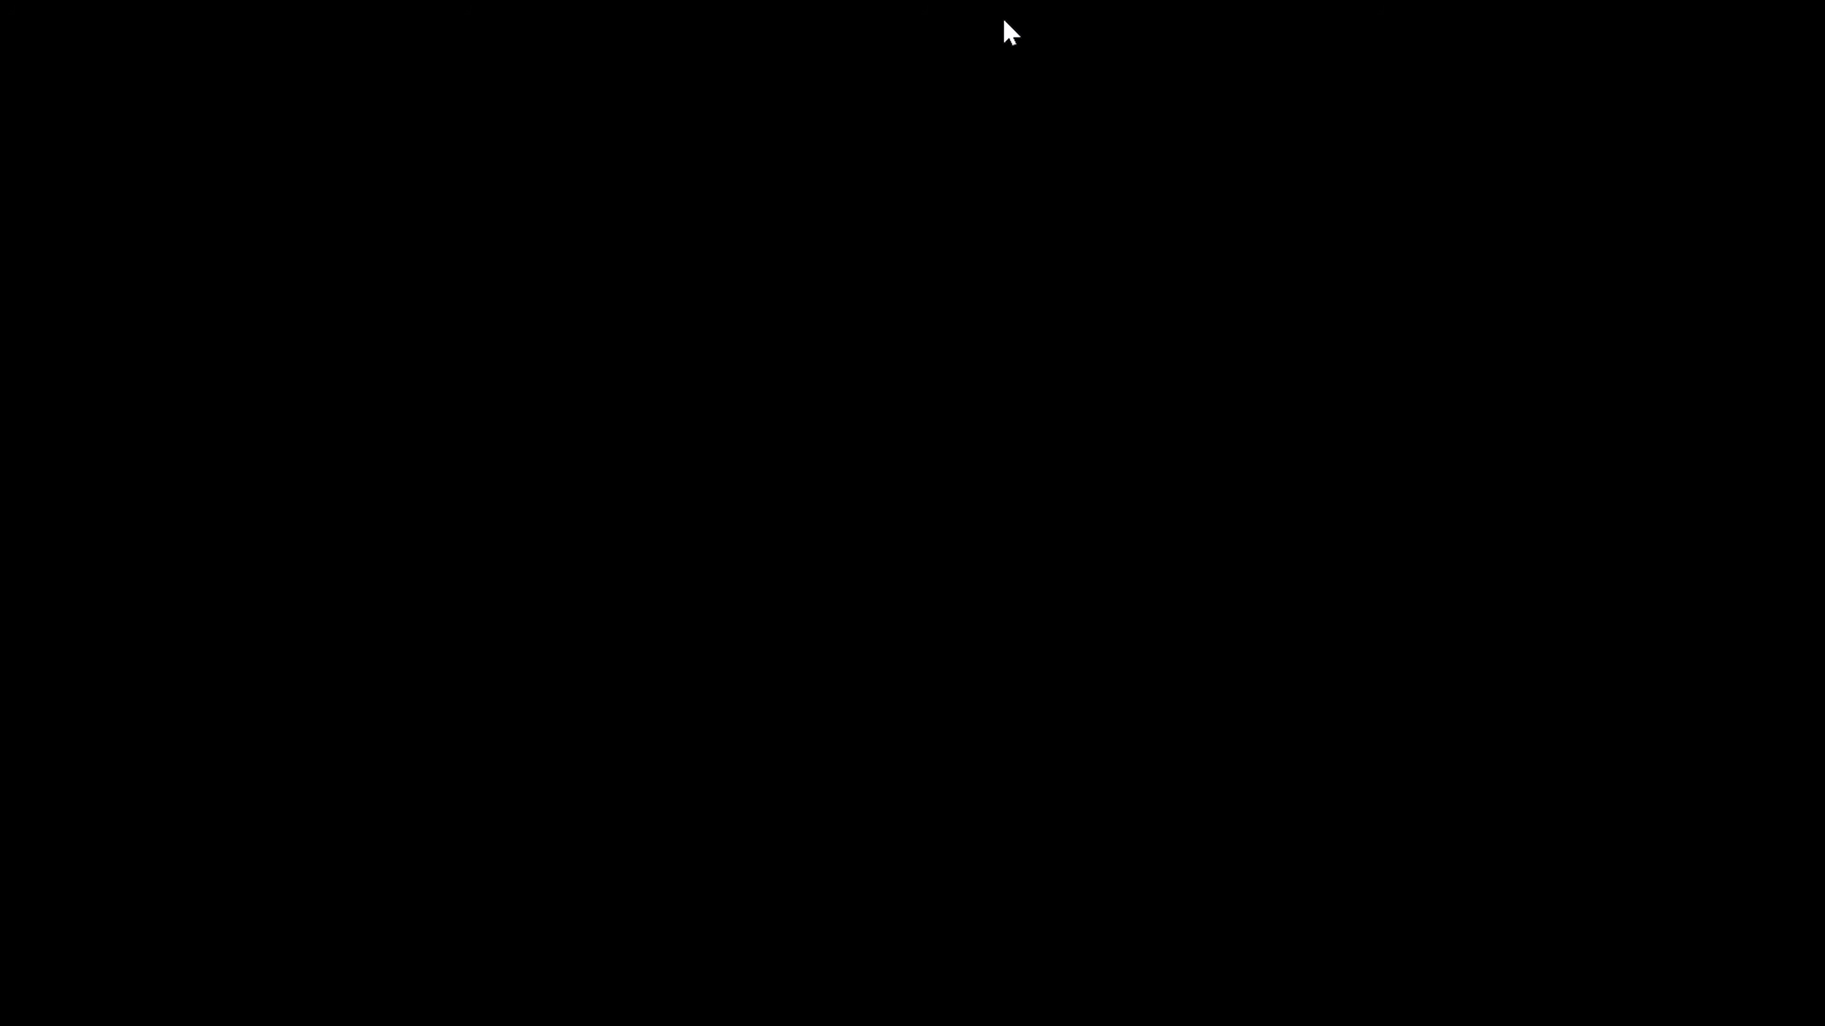